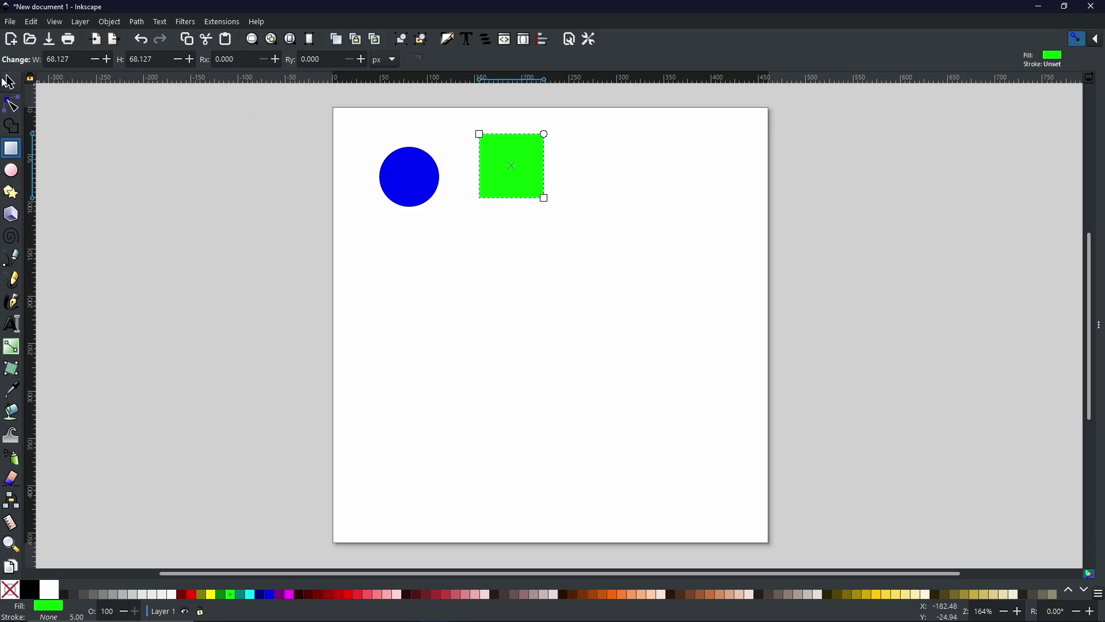
# Select both the blue circle and the green square and convert them to paths with Object to Path
pyautogui.click(9, 82)
pyautogui.moveTo(305, 114); pyautogui.dragTo(649, 266)
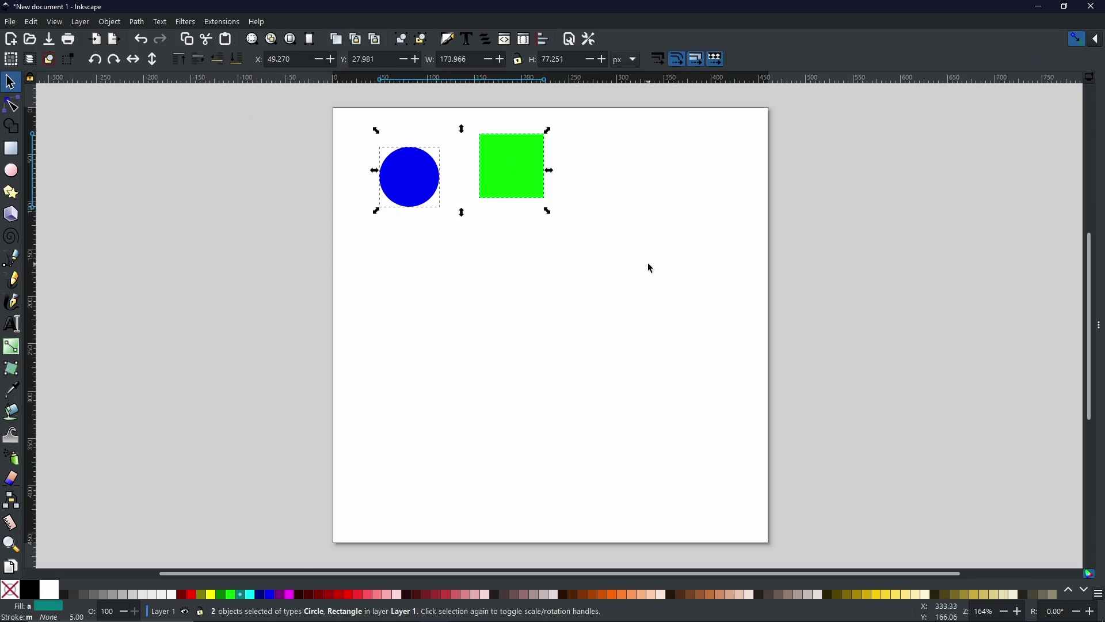
pyautogui.click(140, 22)
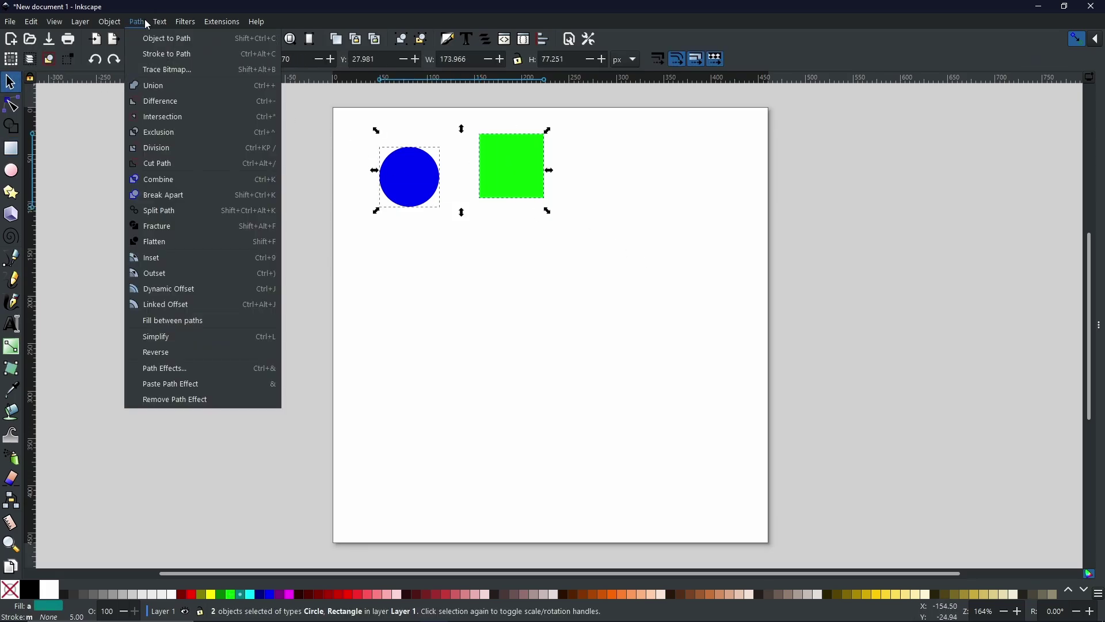
pyautogui.click(151, 54)
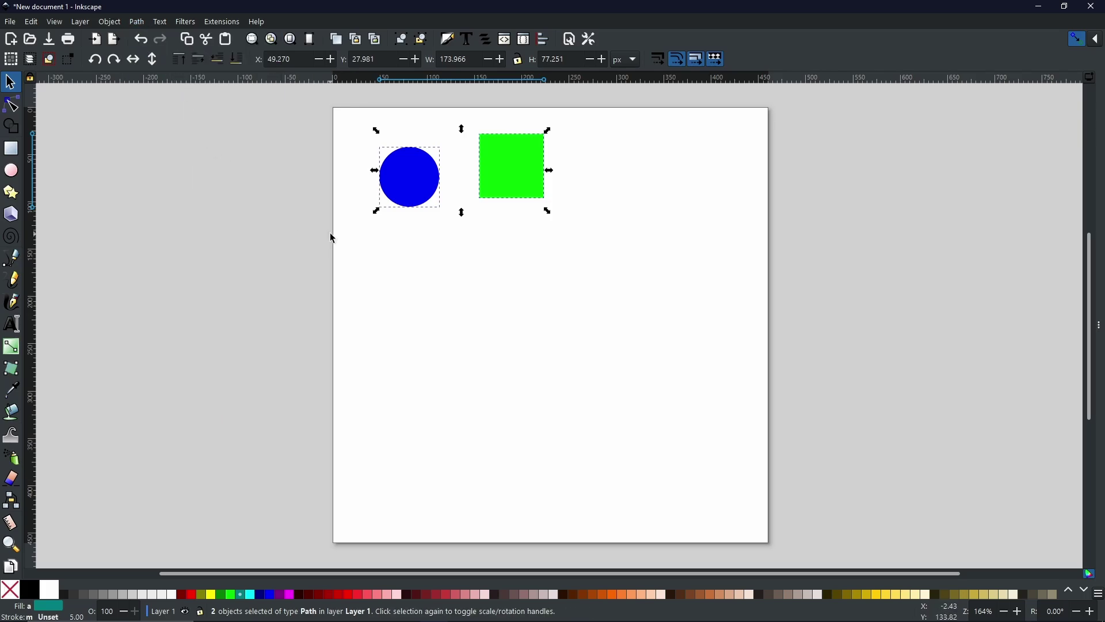
# Examine the path nodes of the blue circle and the green square
pyautogui.click(330, 194)
pyautogui.doubleClick(385, 186)
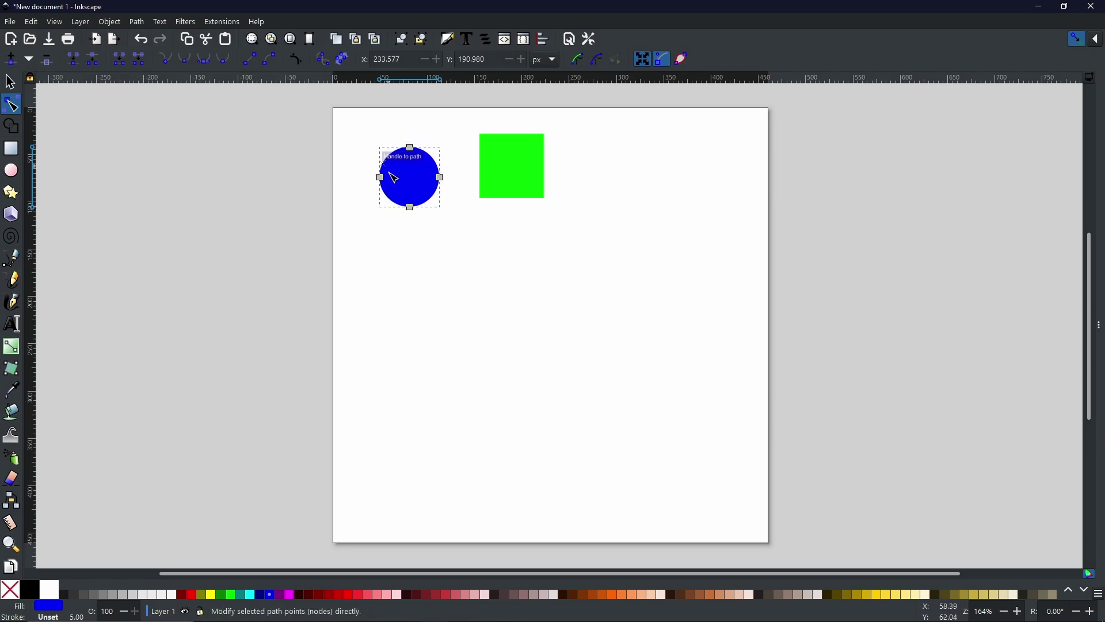
pyautogui.click(503, 168)
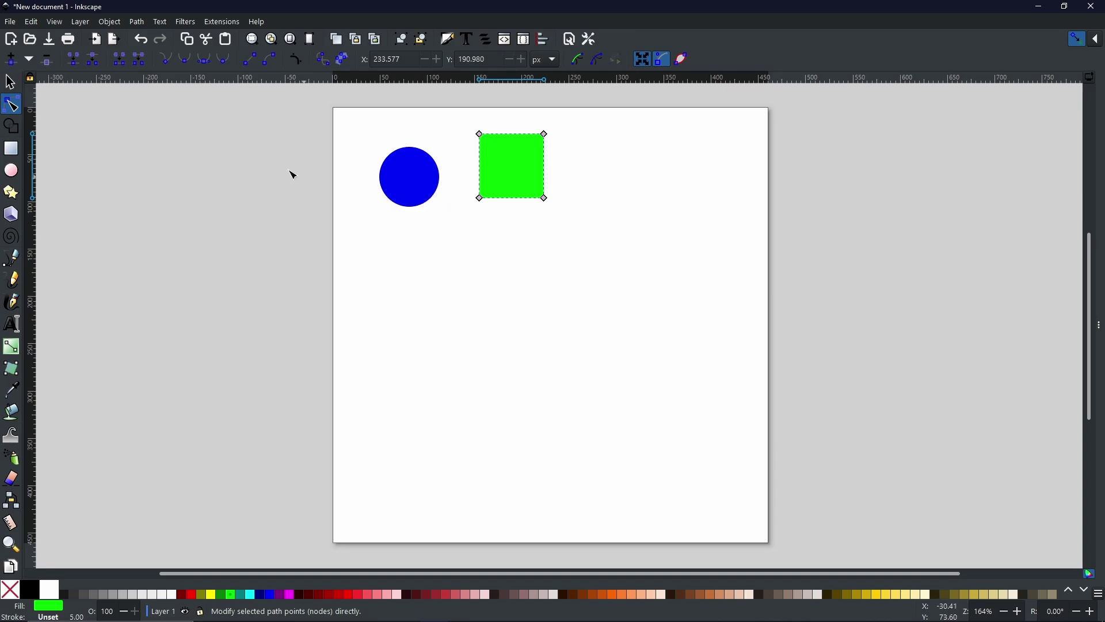
# Open the Path Effects dialog and copy the green square to the clipboard
pyautogui.click(137, 22)
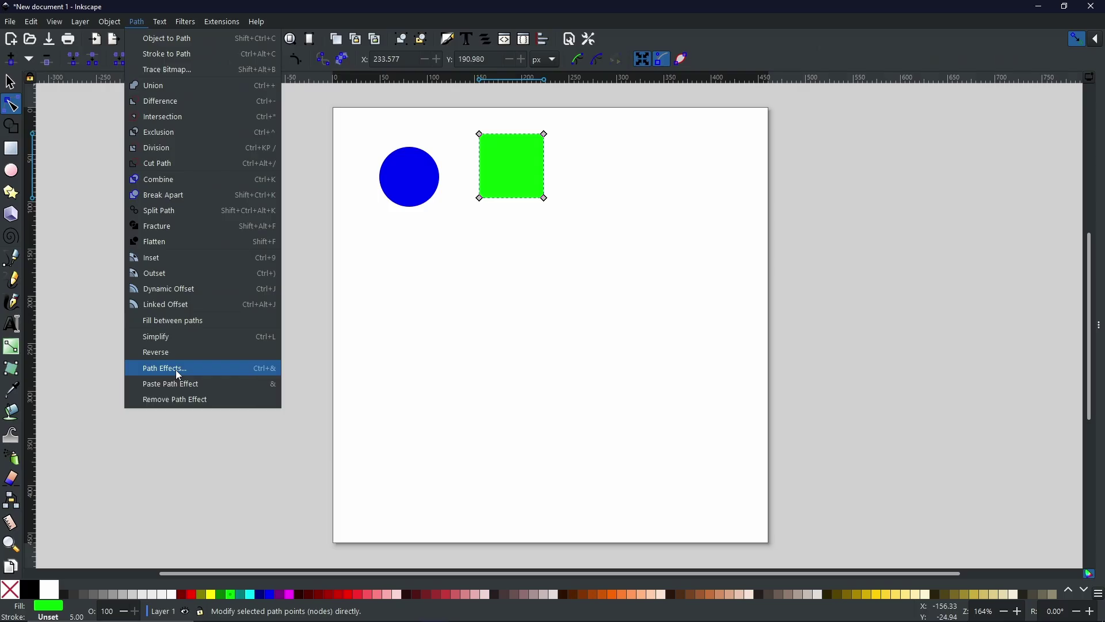
pyautogui.click(414, 329)
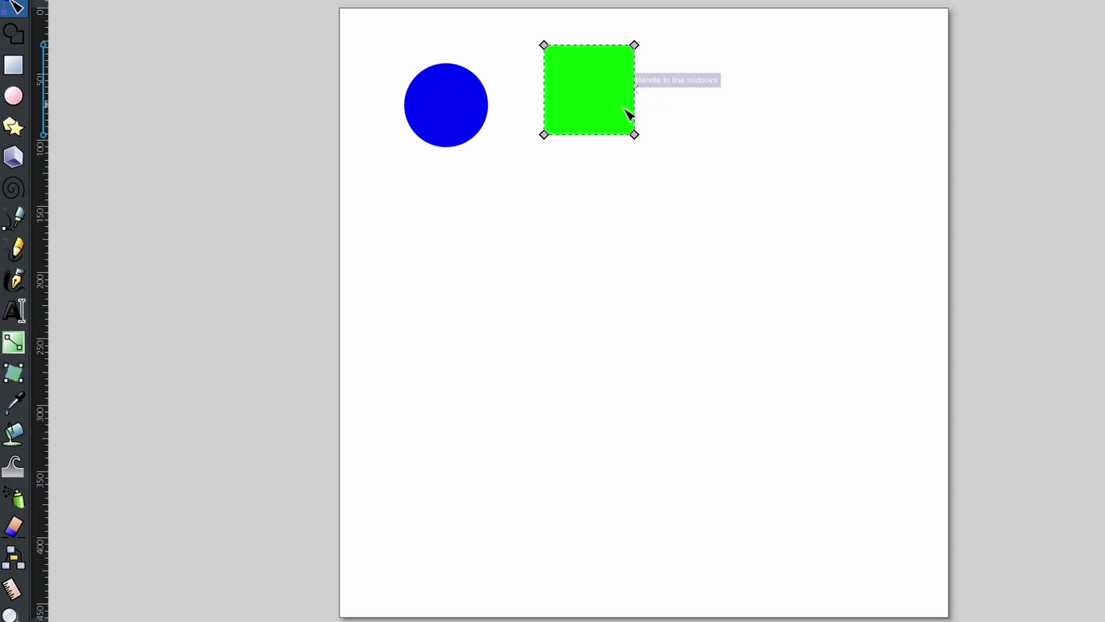
pyautogui.rightClick(588, 89)
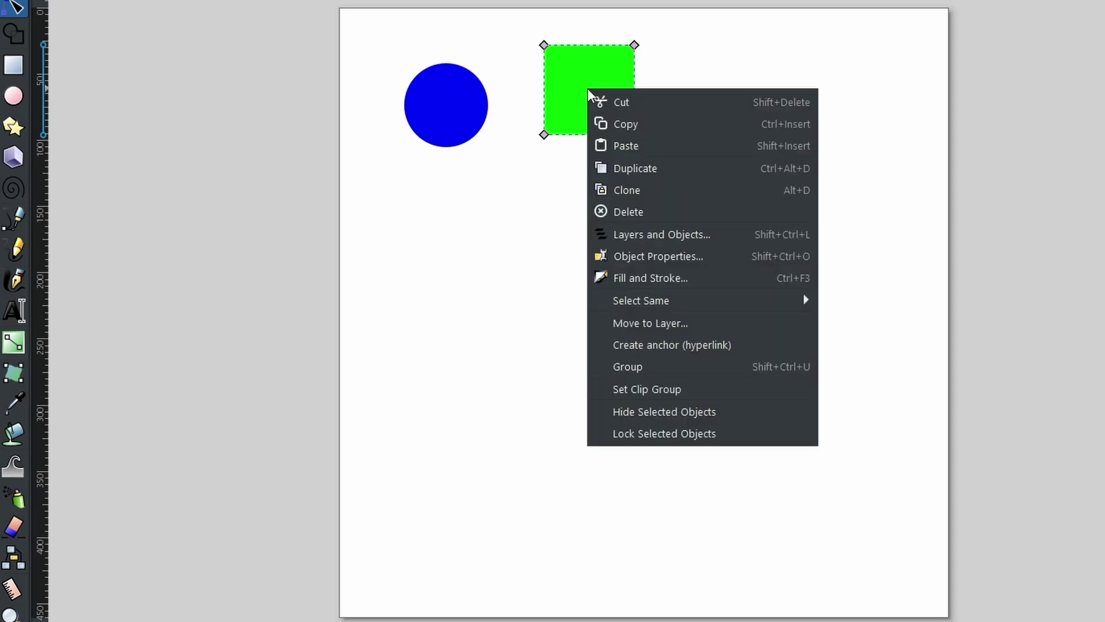
pyautogui.click(612, 126)
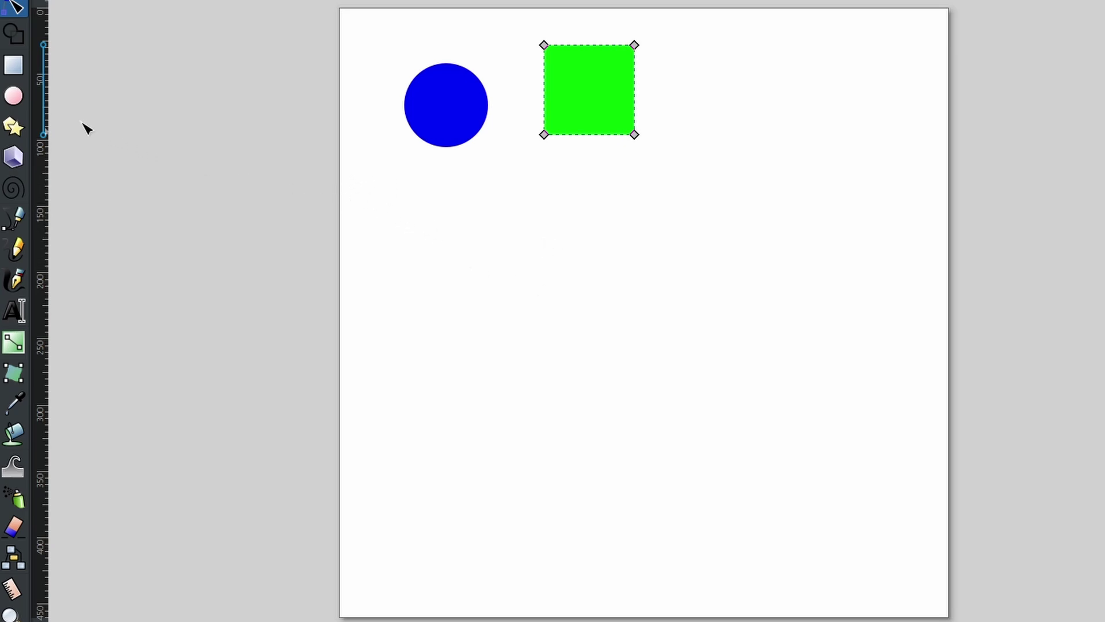
# Draw a circle with a radius of about 85 px below the two shapes and convert it to a path
pyautogui.click(16, 99)
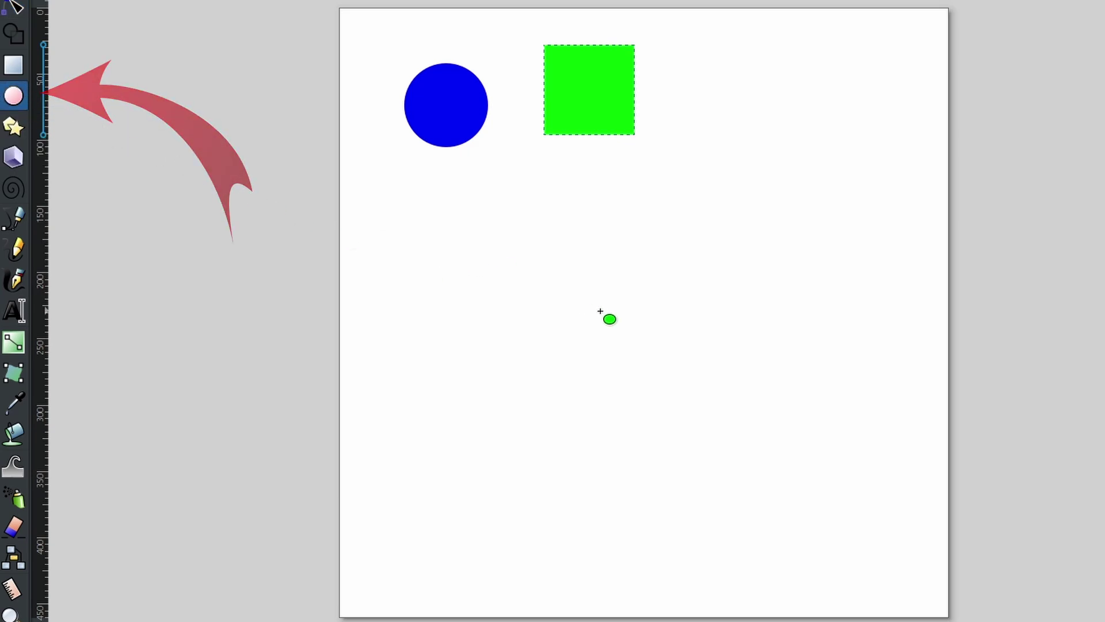
pyautogui.moveTo(631, 329); pyautogui.dragTo(751, 443)
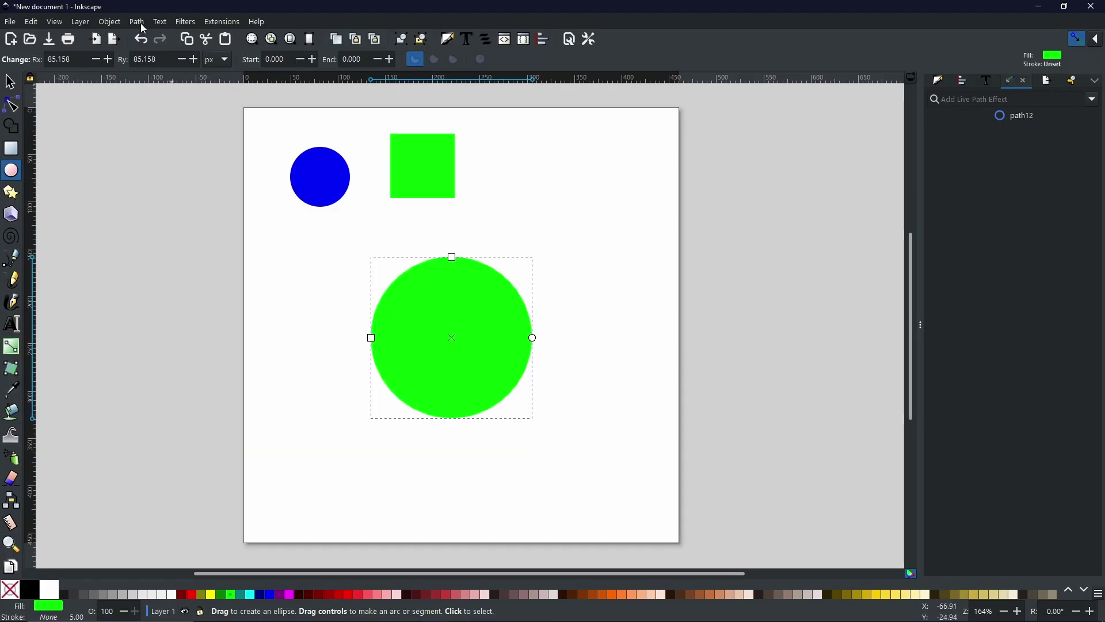
pyautogui.click(141, 24)
pyautogui.click(167, 37)
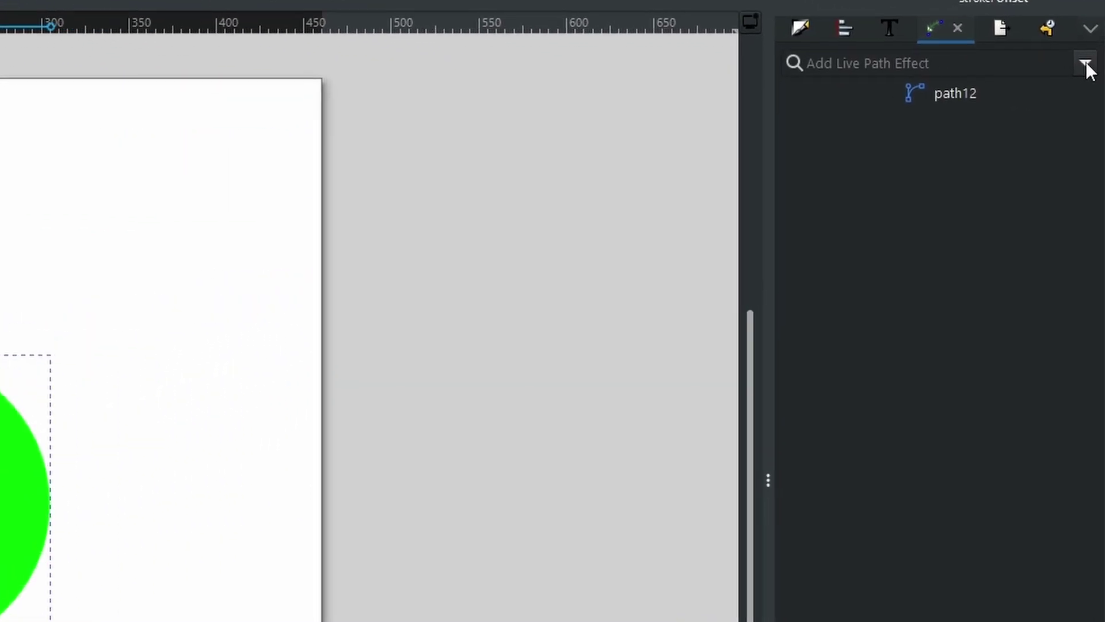
# Add the Pattern Along Path effect to the large green circle and link the copied square as its pattern source
pyautogui.click(1082, 47)
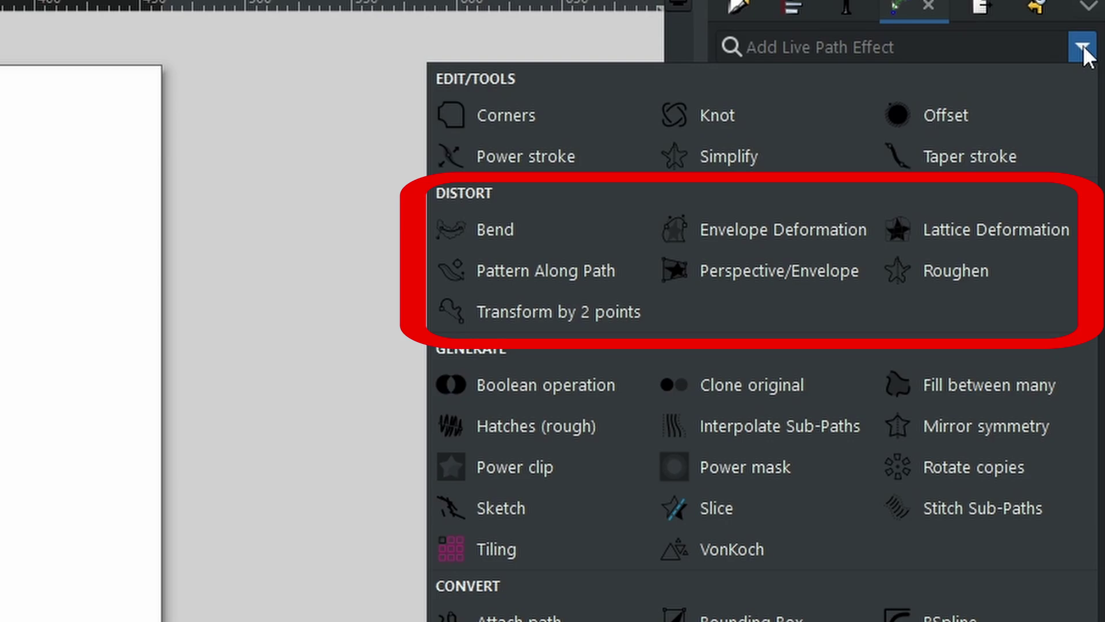
pyautogui.click(547, 278)
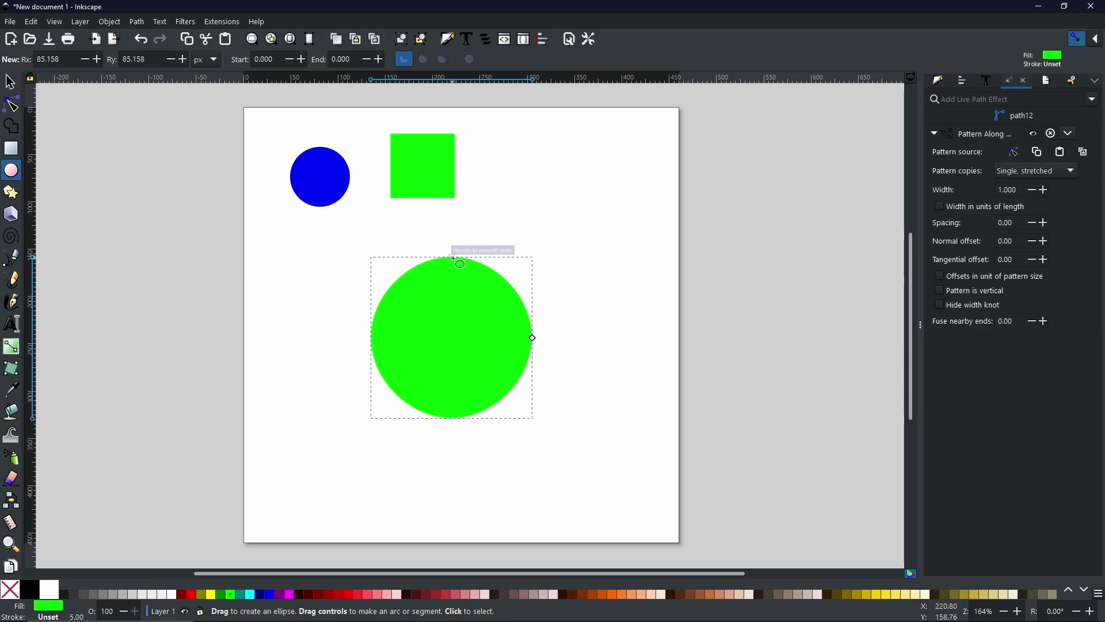
pyautogui.click(1084, 153)
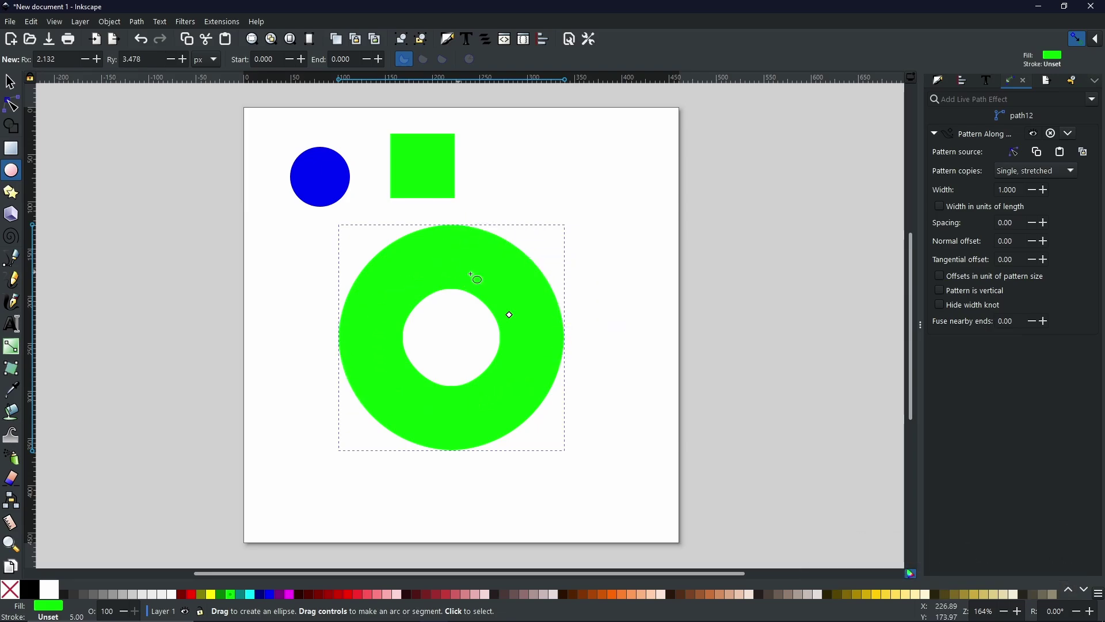
# Try the pattern copies options Repeated, Repeated stretched, Single and Single stretched, and undo the pattern applied to the circle
pyautogui.click(1041, 172)
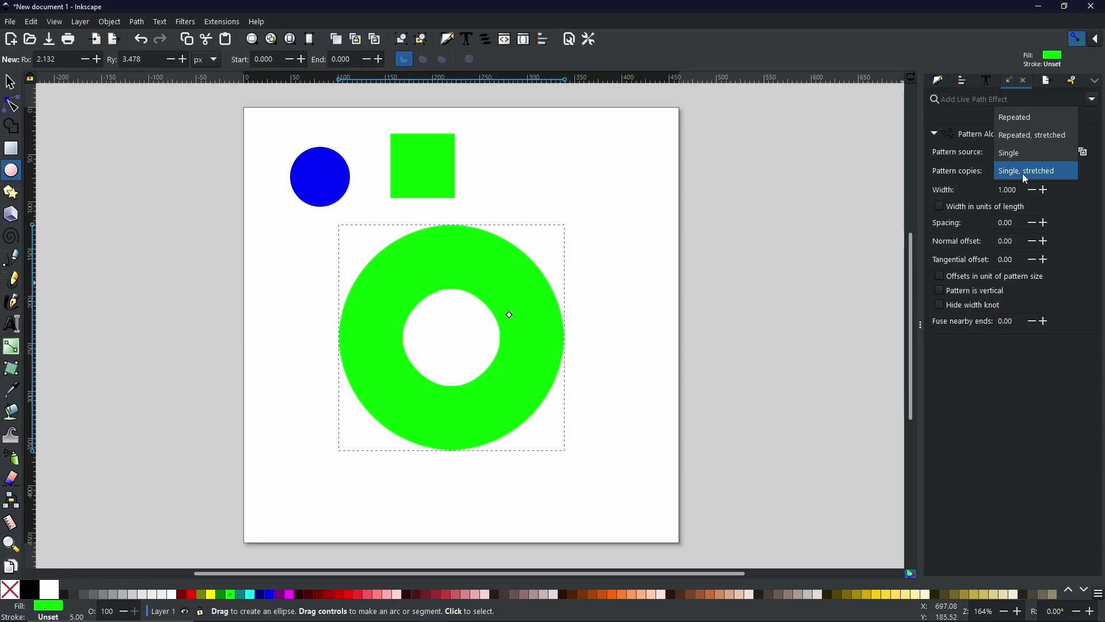
pyautogui.click(1023, 174)
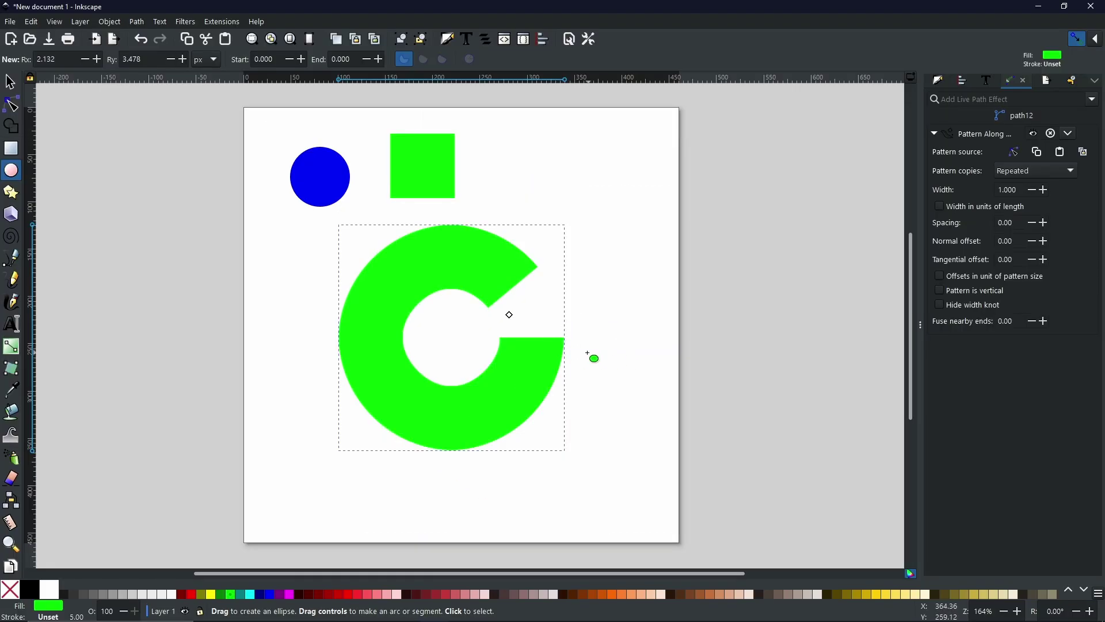
pyautogui.click(1013, 170)
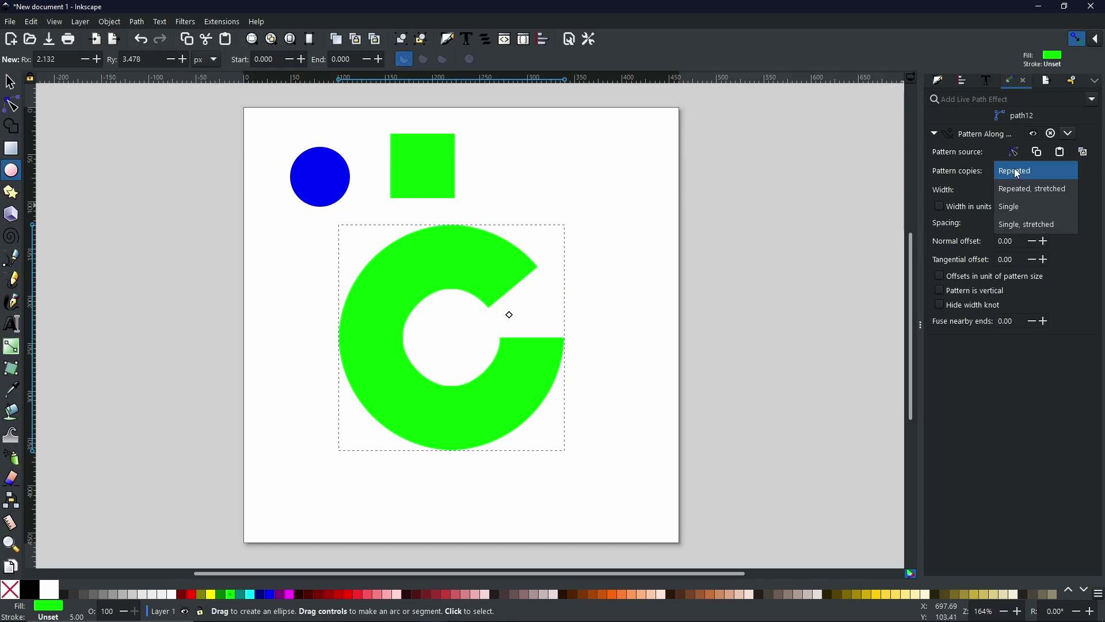
pyautogui.click(1030, 197)
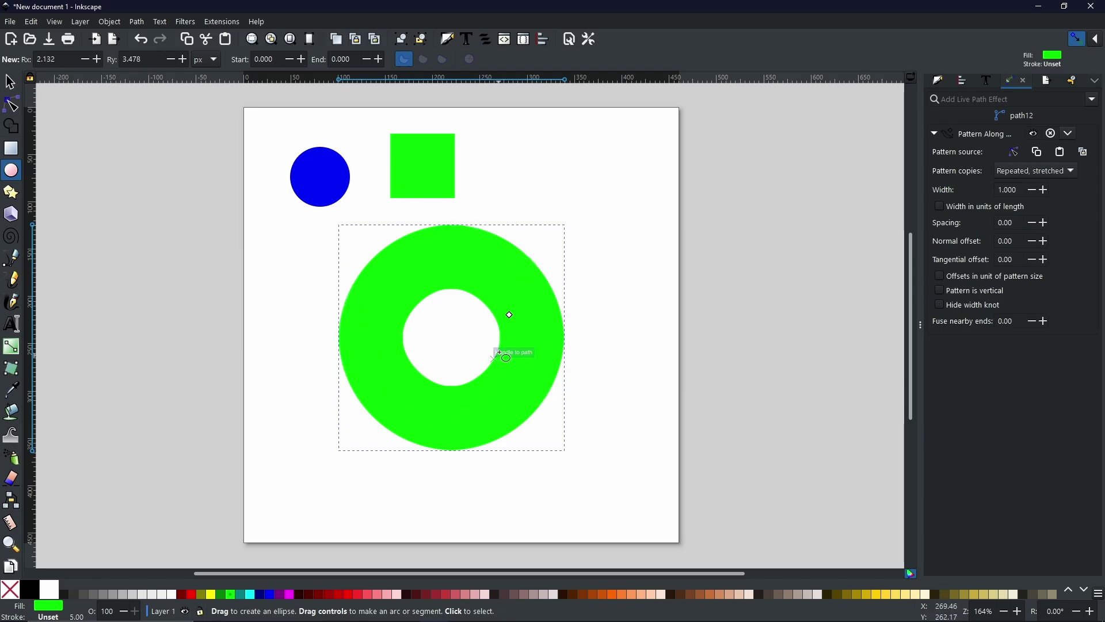
pyautogui.click(1034, 171)
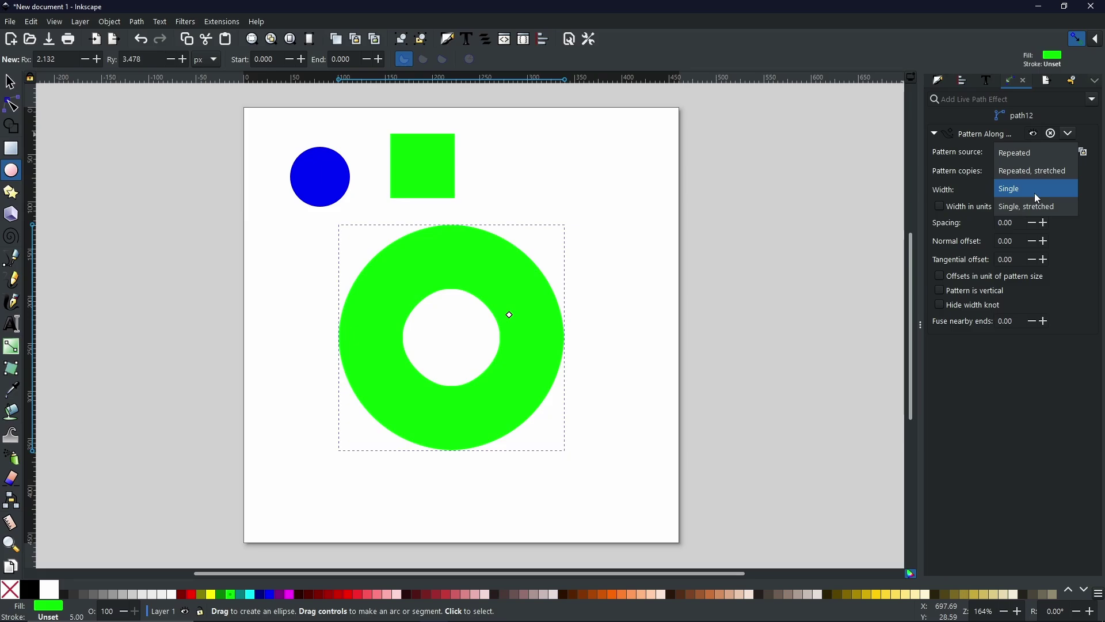
pyautogui.click(1036, 195)
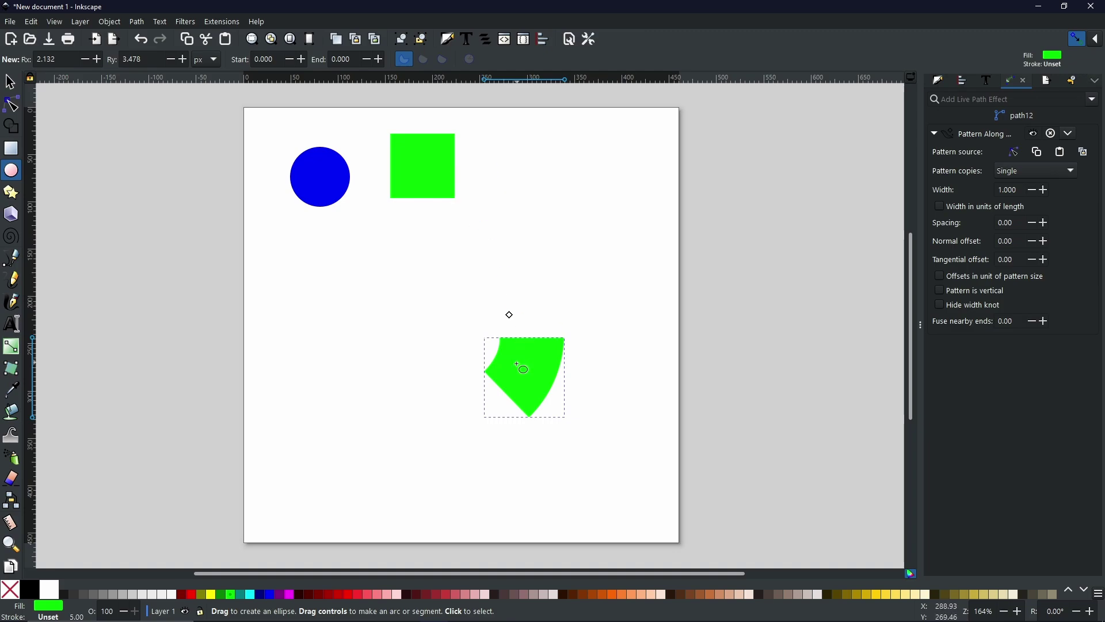
pyautogui.click(1021, 172)
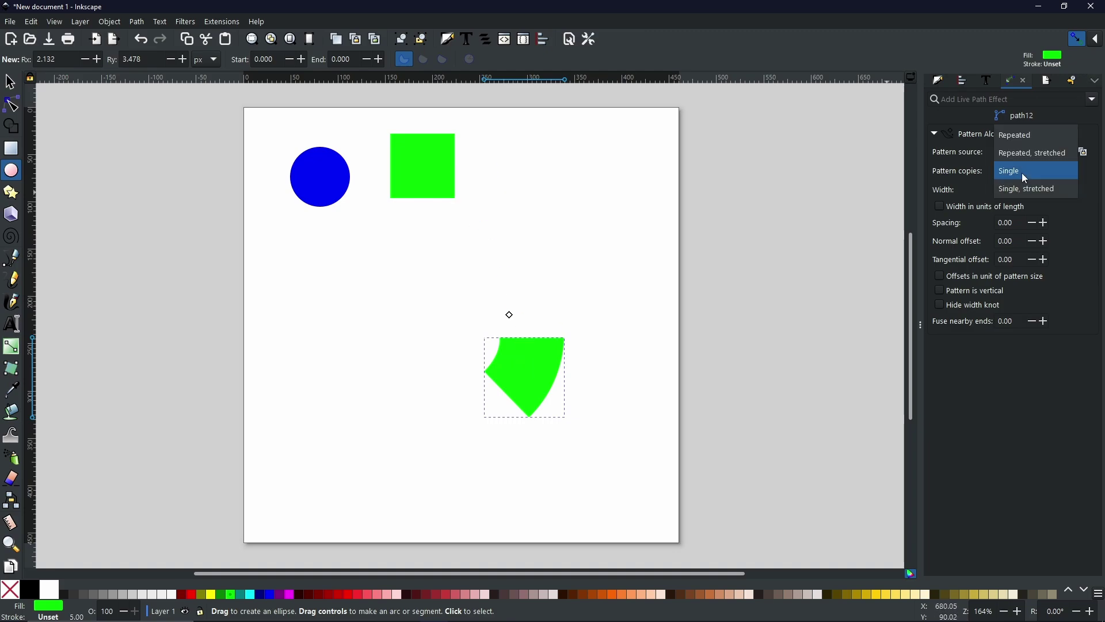
pyautogui.click(1049, 190)
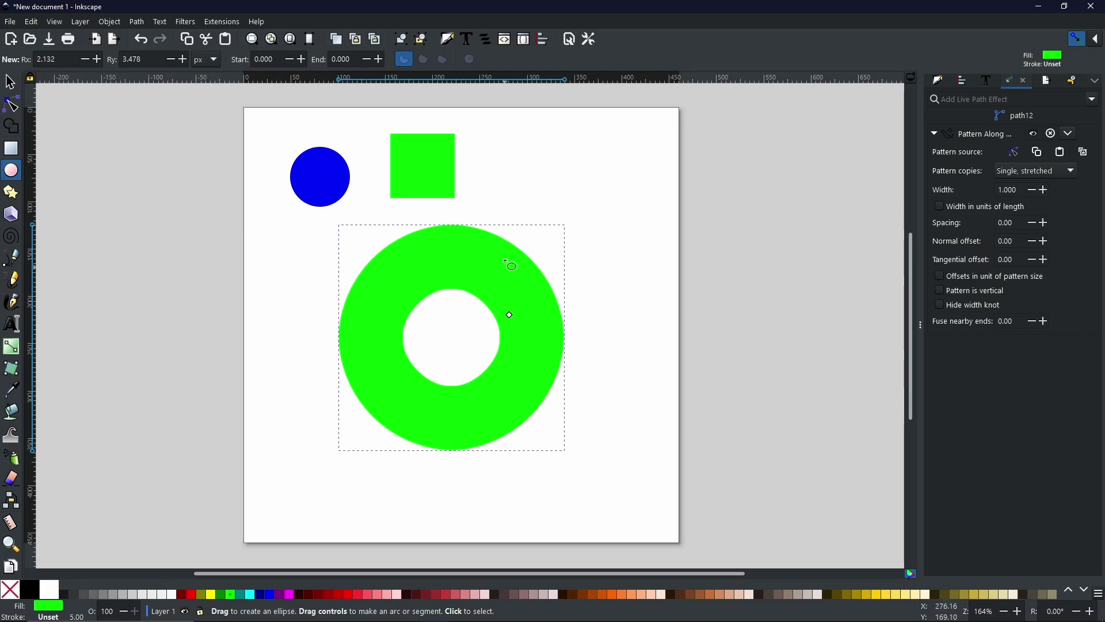
pyautogui.hotkey('ctrl', 'z')
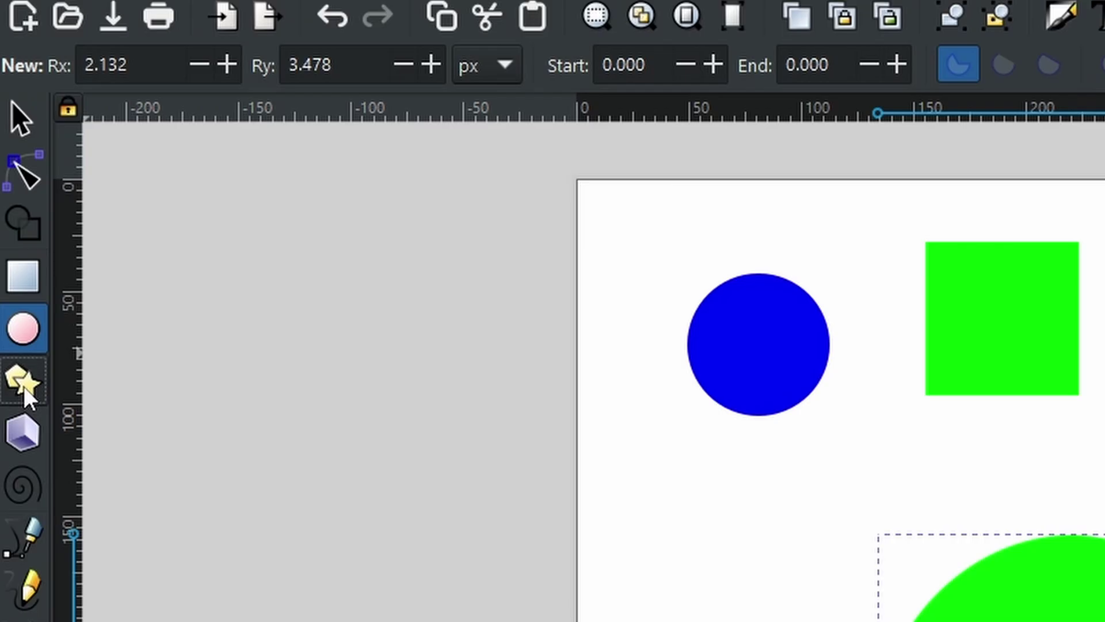
# Configure the Star tool to draw a star instead of a polygon, with 5 corners
pyautogui.click(10, 192)
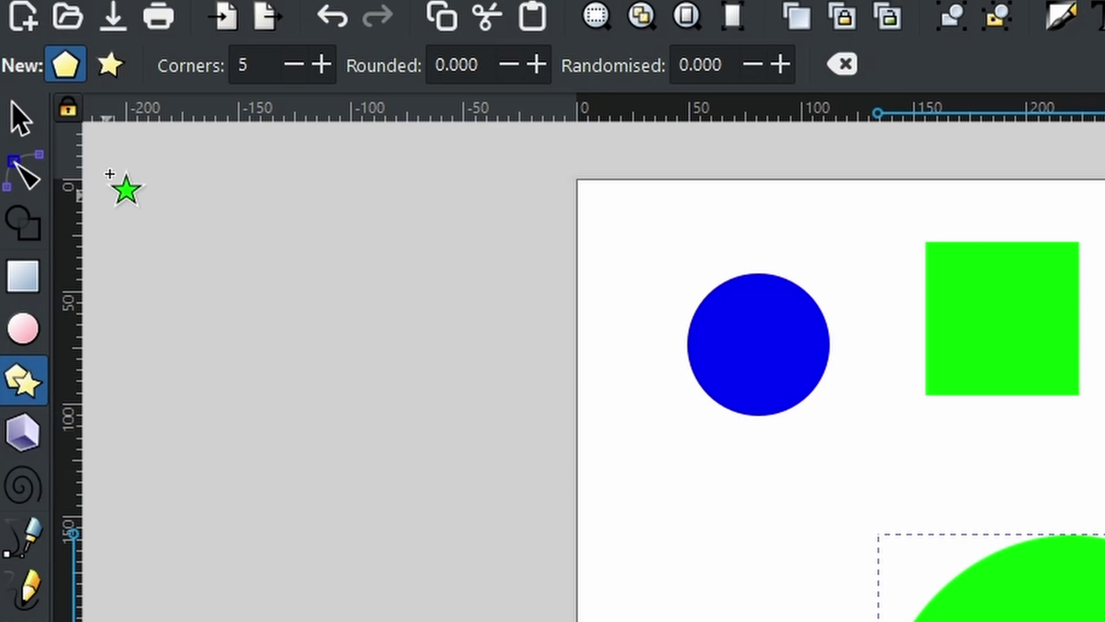
pyautogui.click(116, 65)
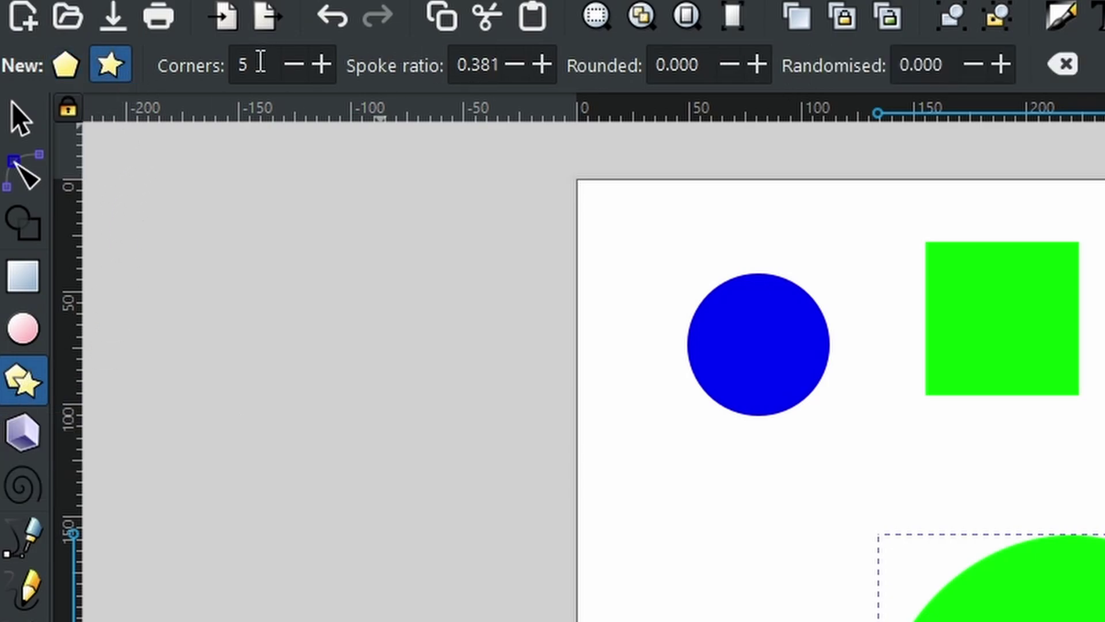
pyautogui.doubleClick(251, 63)
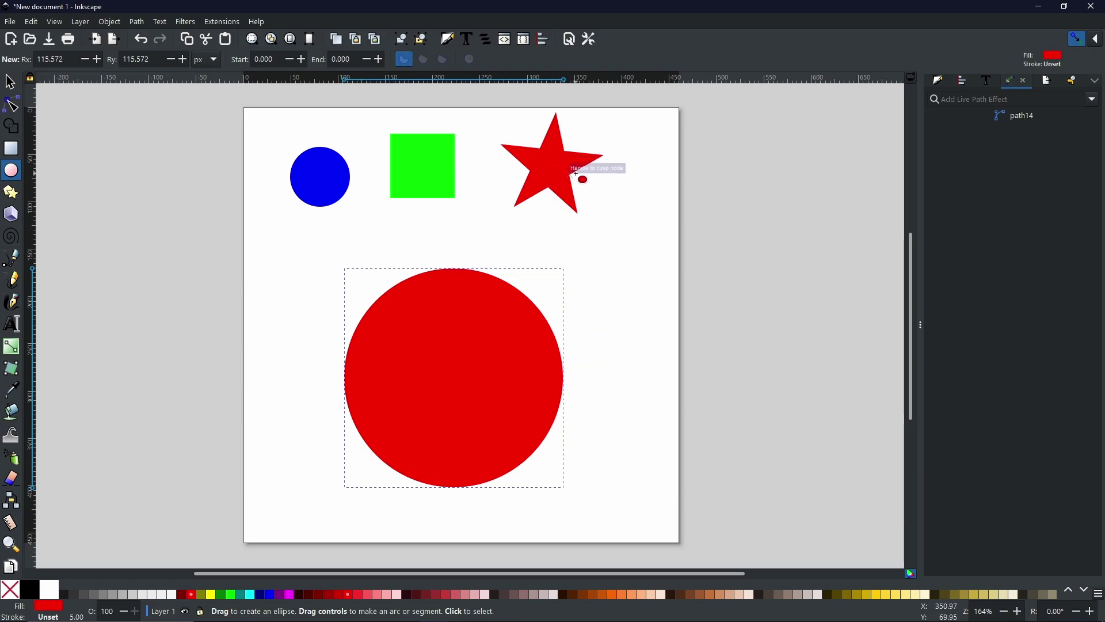
# Convert the red star to a path with Object to Path and copy it to the clipboard
pyautogui.press('s')
pyautogui.click(576, 196)
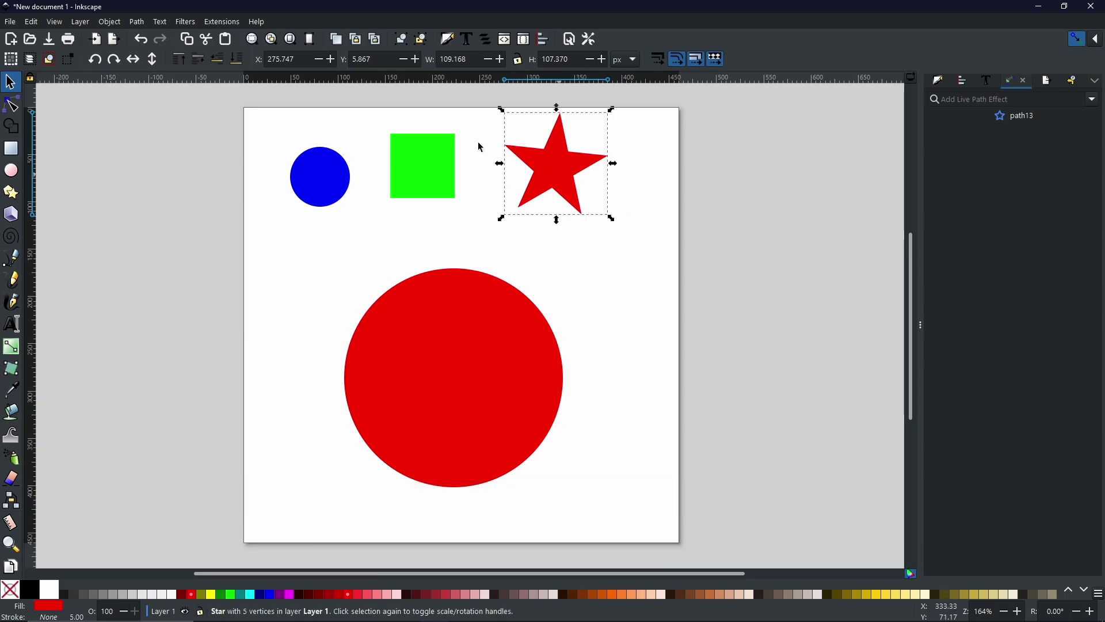
pyautogui.click(137, 22)
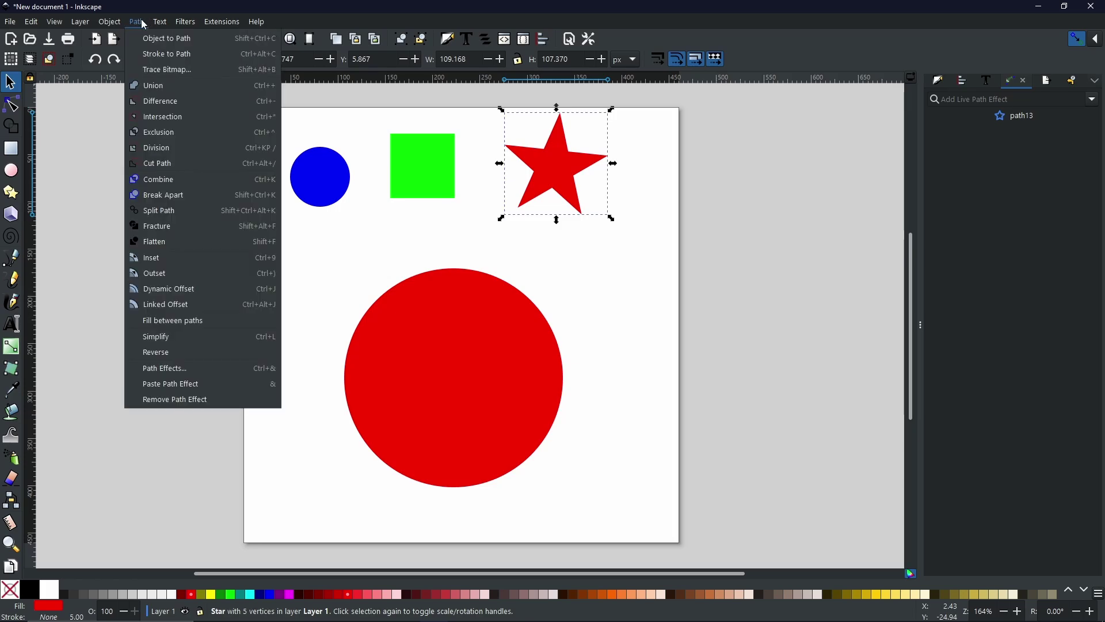
pyautogui.click(153, 39)
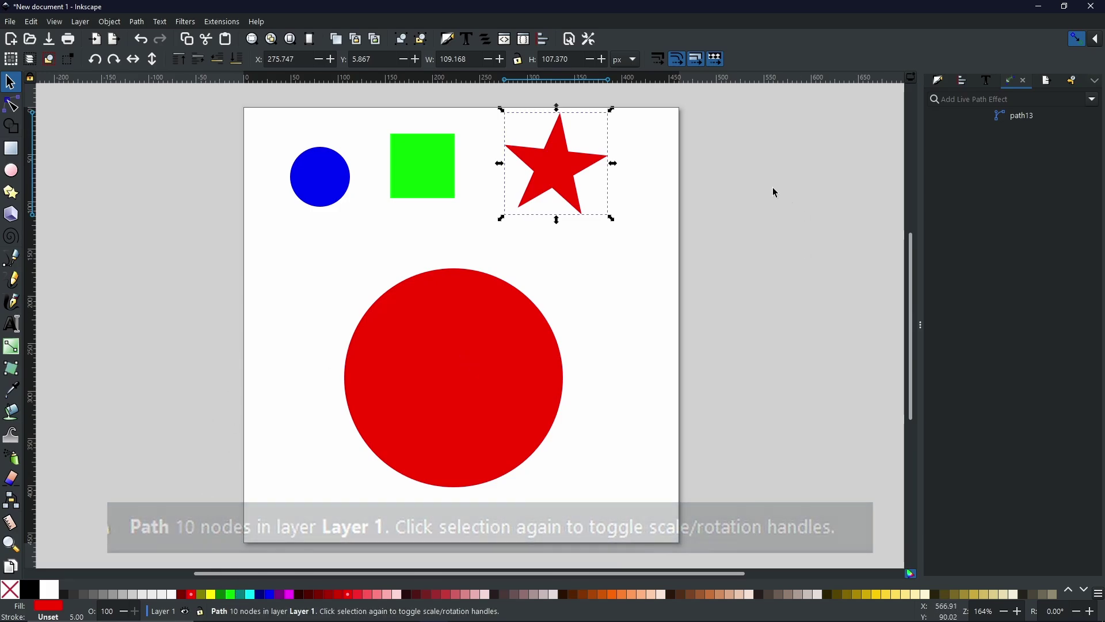
pyautogui.rightClick(551, 158)
pyautogui.click(580, 190)
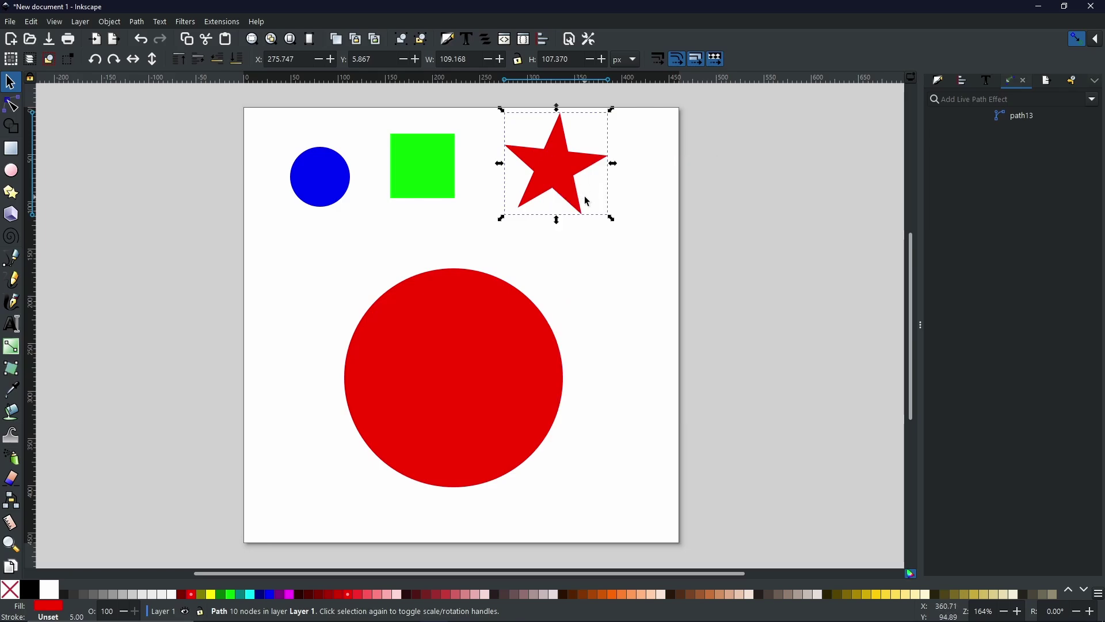
# Add the Pattern Along Path effect to the large red circle and link the copied star as its pattern source
pyautogui.click(456, 362)
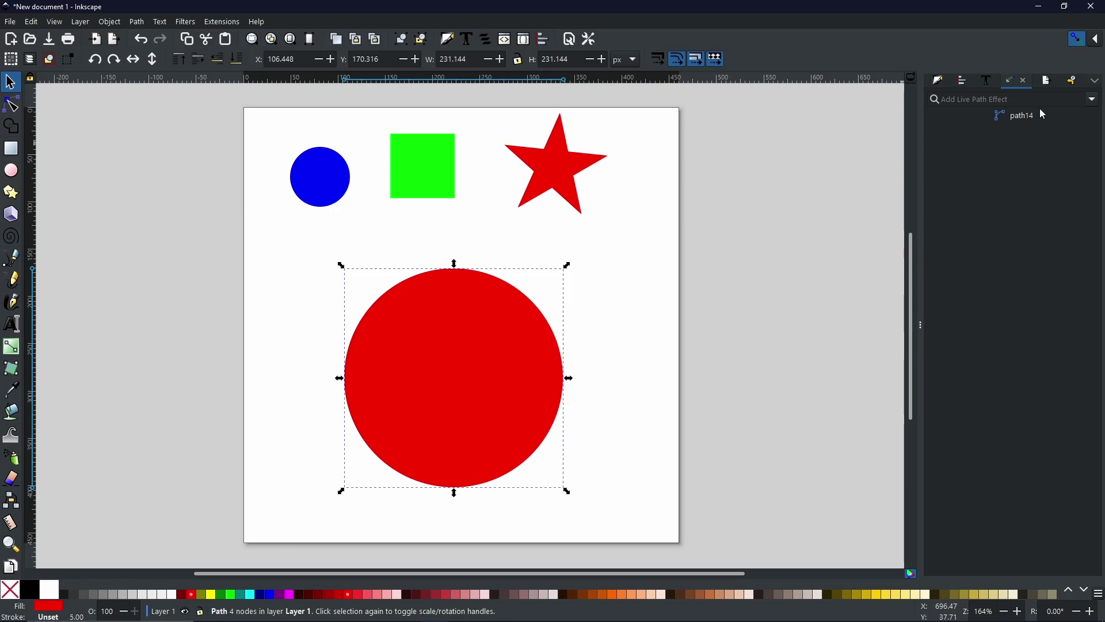
pyautogui.click(1092, 102)
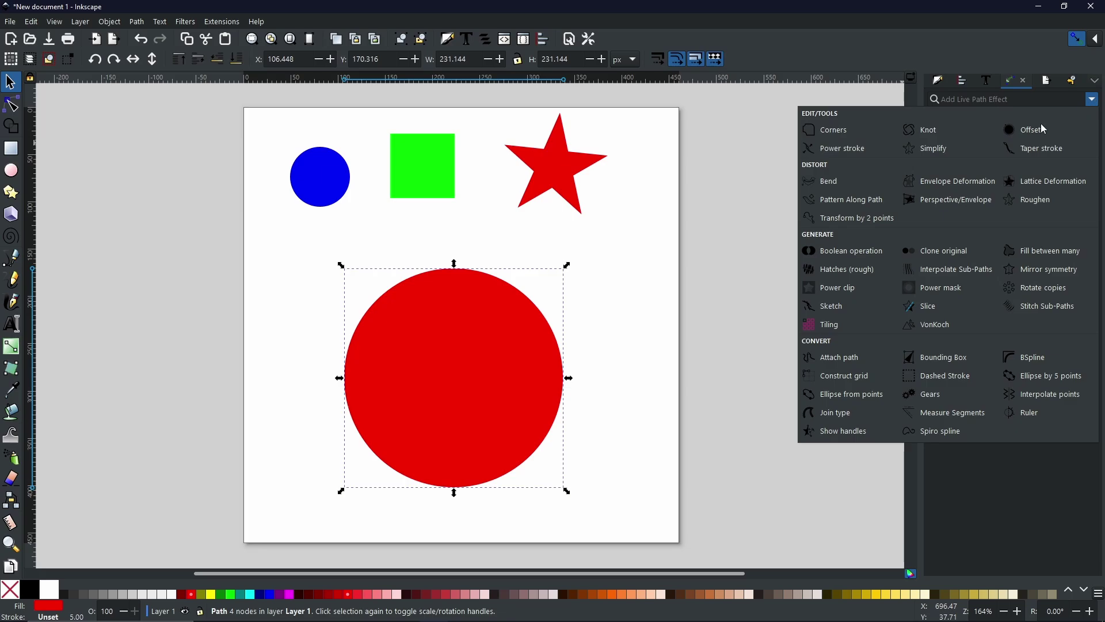
pyautogui.click(851, 201)
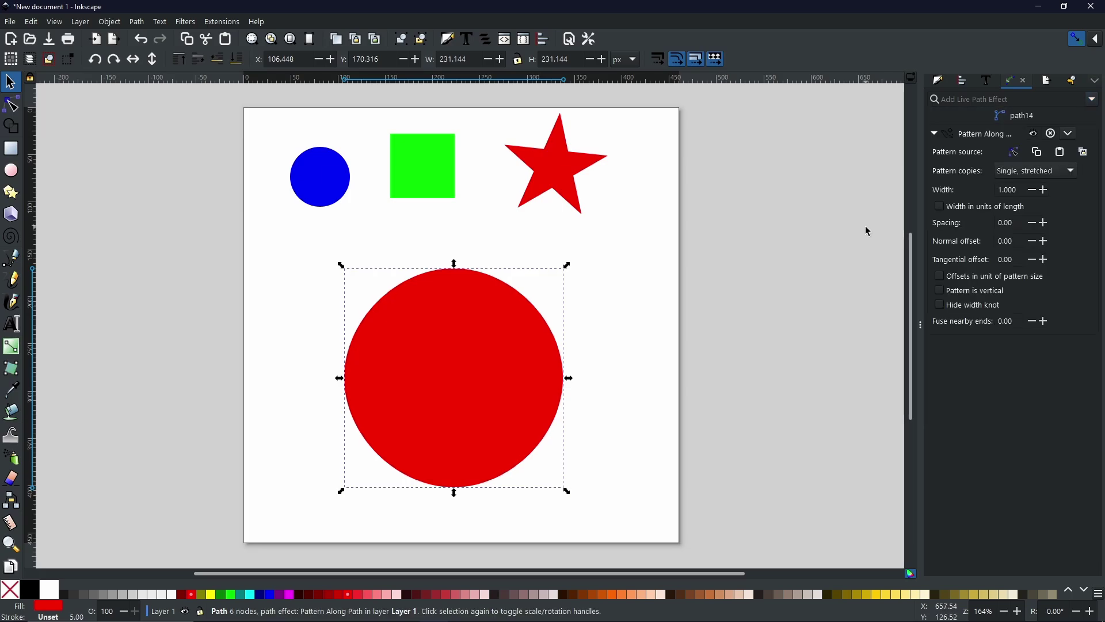
pyautogui.click(1085, 155)
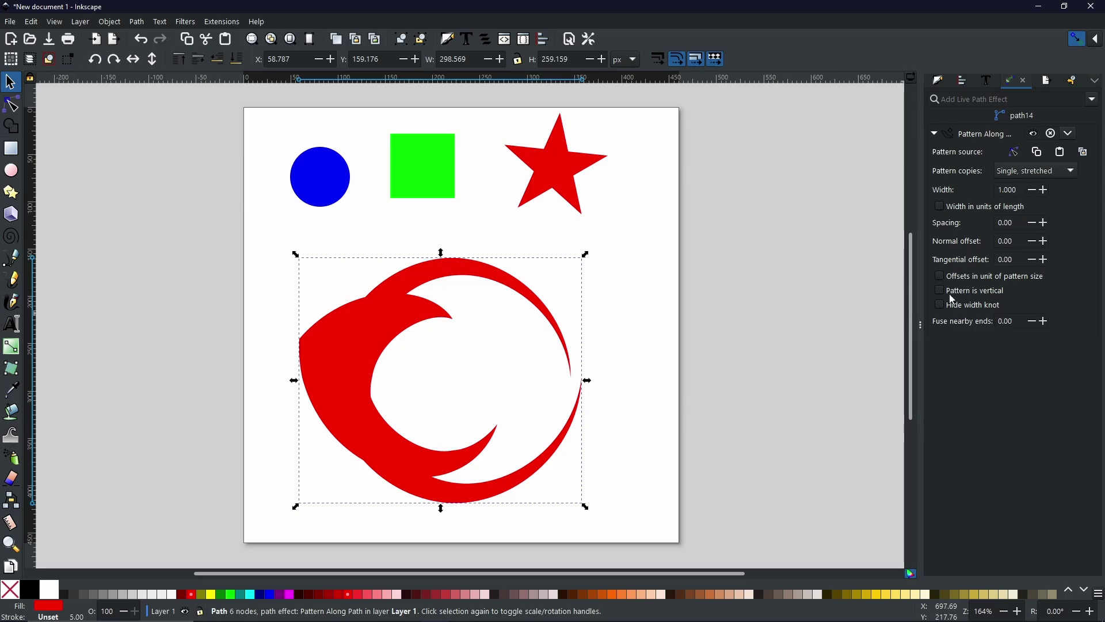
# Set the star pattern's spacing to 5 using Repeated copies, and switch the copies option to Repeated, stretched
pyautogui.click(1043, 174)
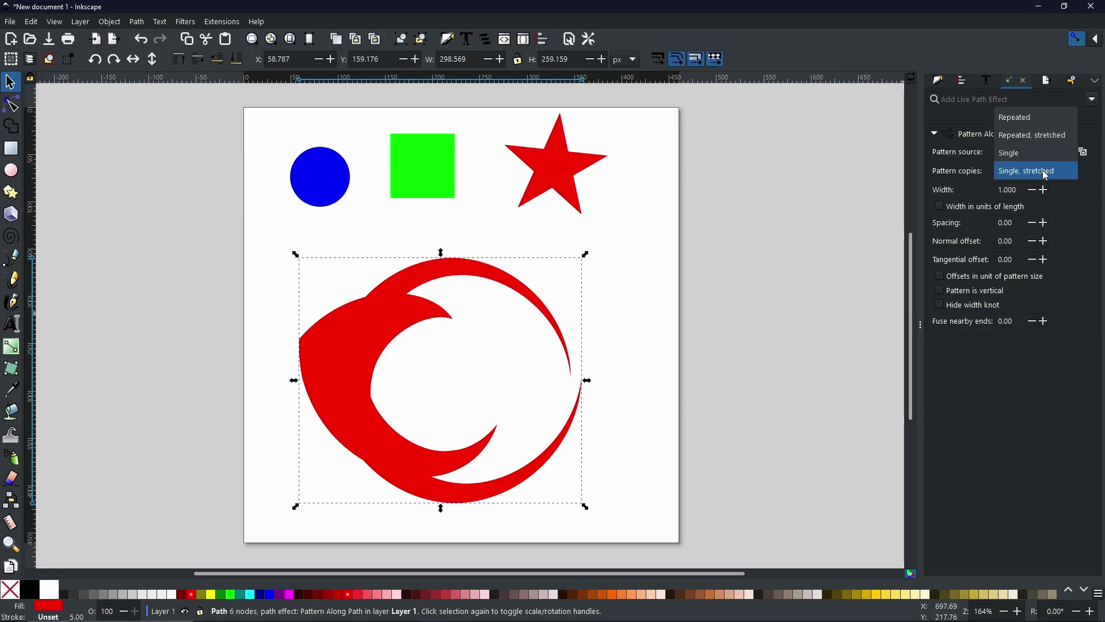
pyautogui.click(1036, 118)
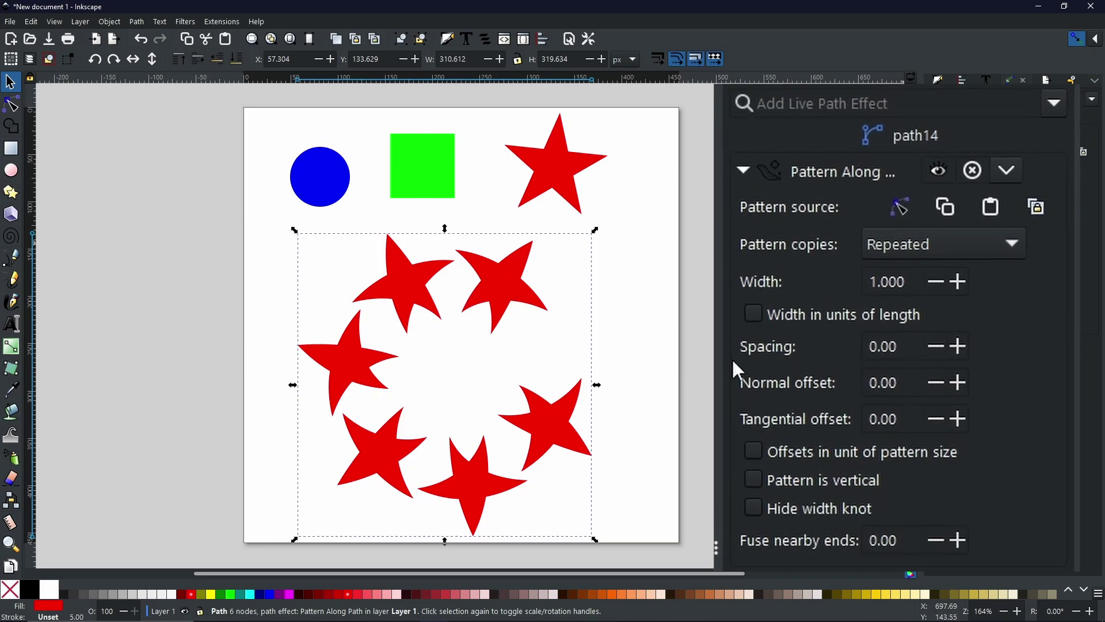
pyautogui.click(912, 347)
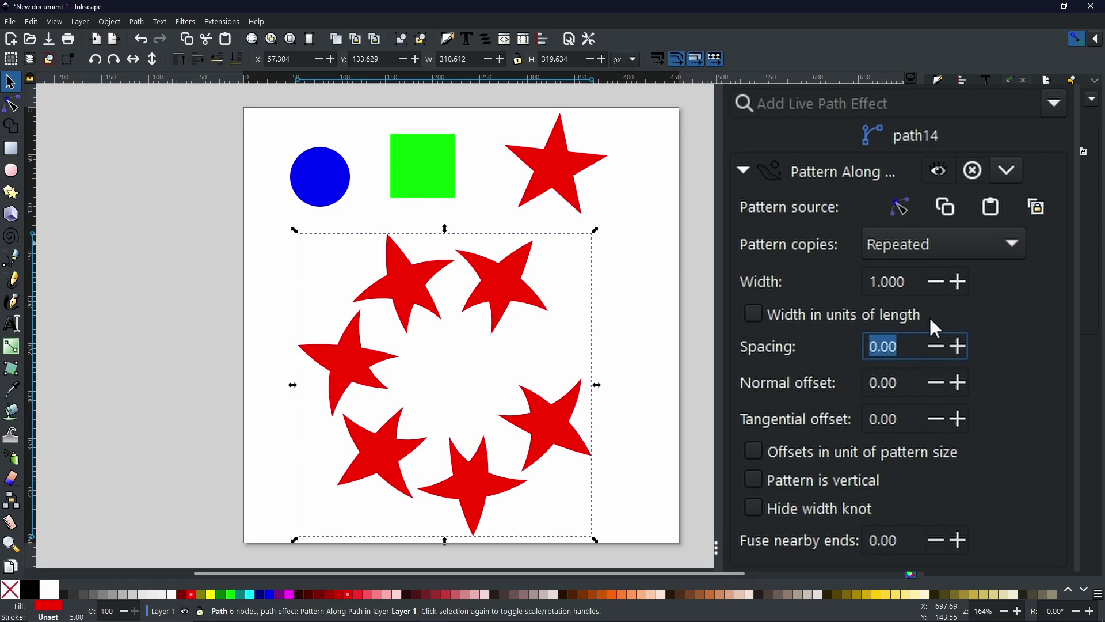
pyautogui.write('5')
pyautogui.press('Return')
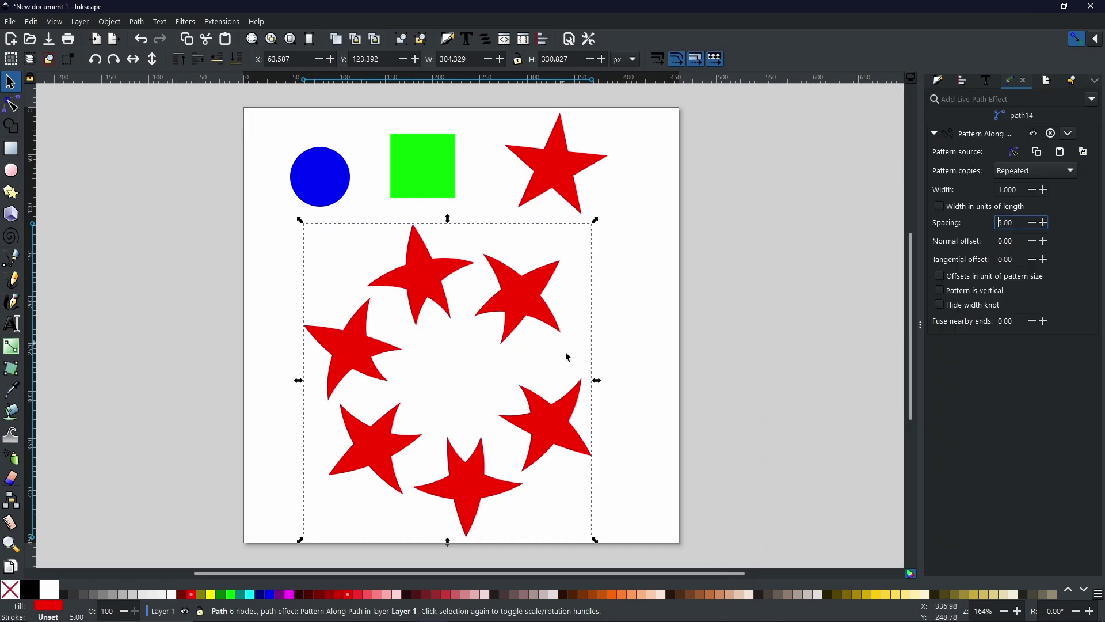
pyautogui.click(1013, 173)
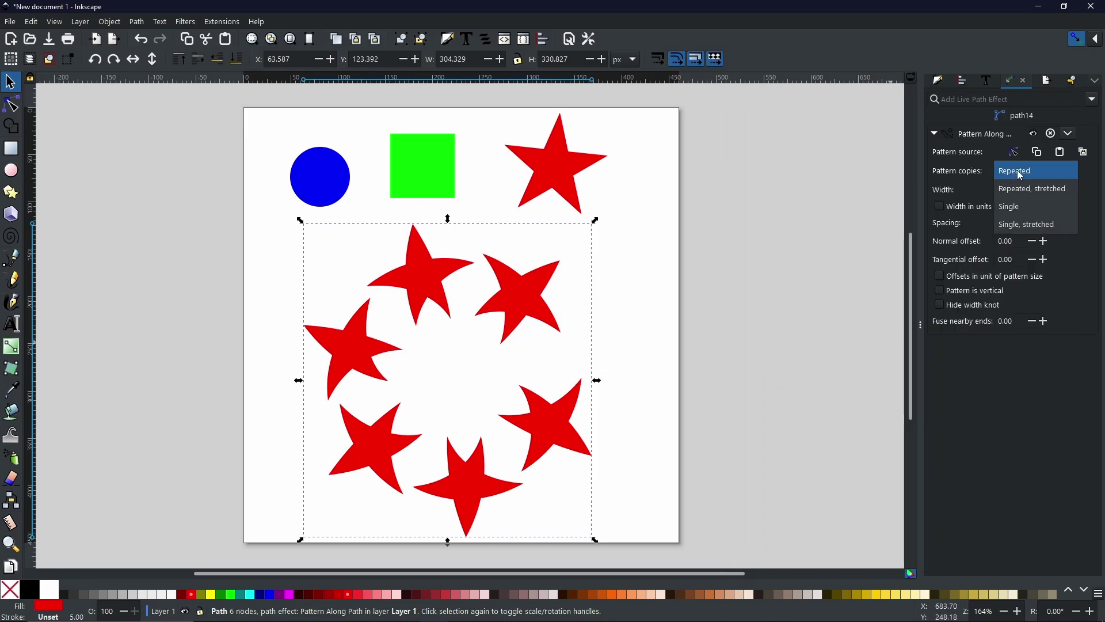
pyautogui.click(1020, 192)
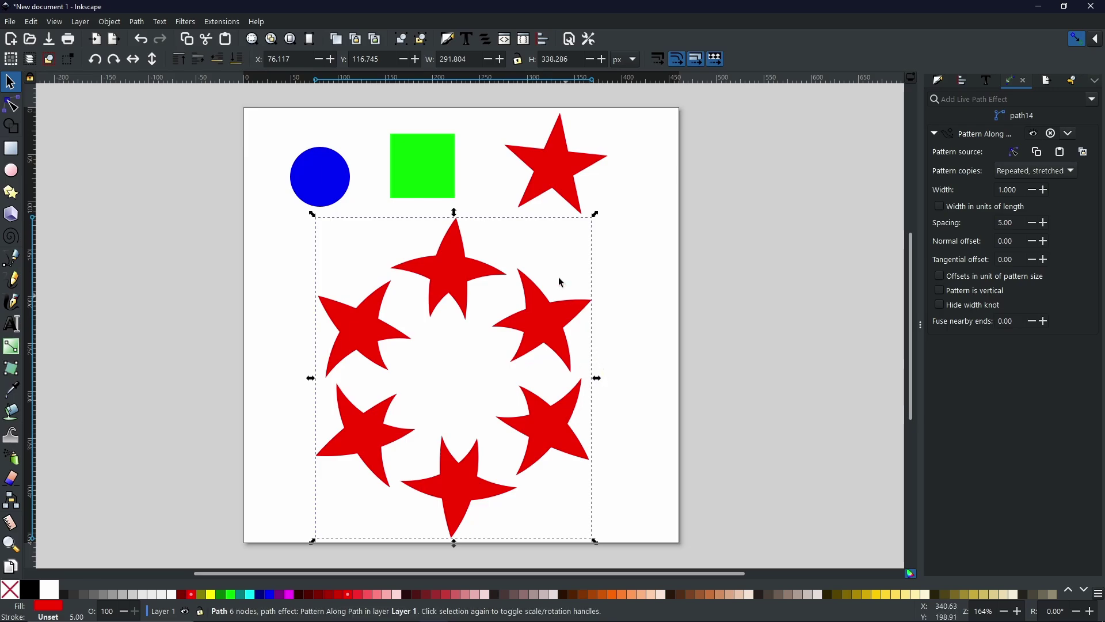
# Shrink the original red star to about 70 px wide and rotate it slightly counter-clockwise until it stands upright
pyautogui.click(567, 174)
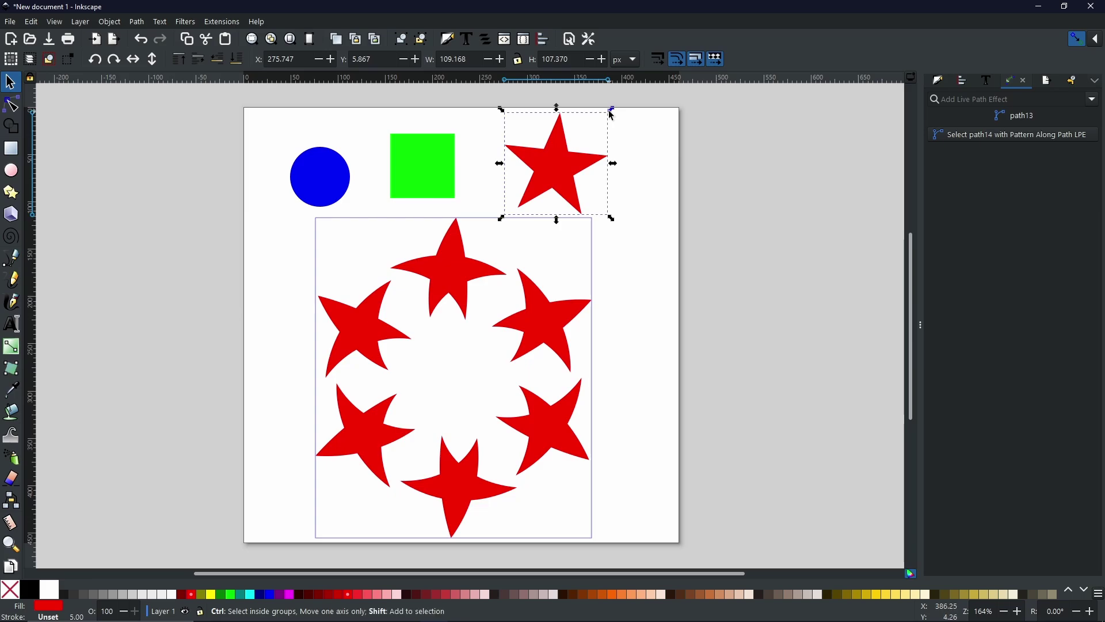
pyautogui.moveTo(614, 115); pyautogui.dragTo(576, 151)
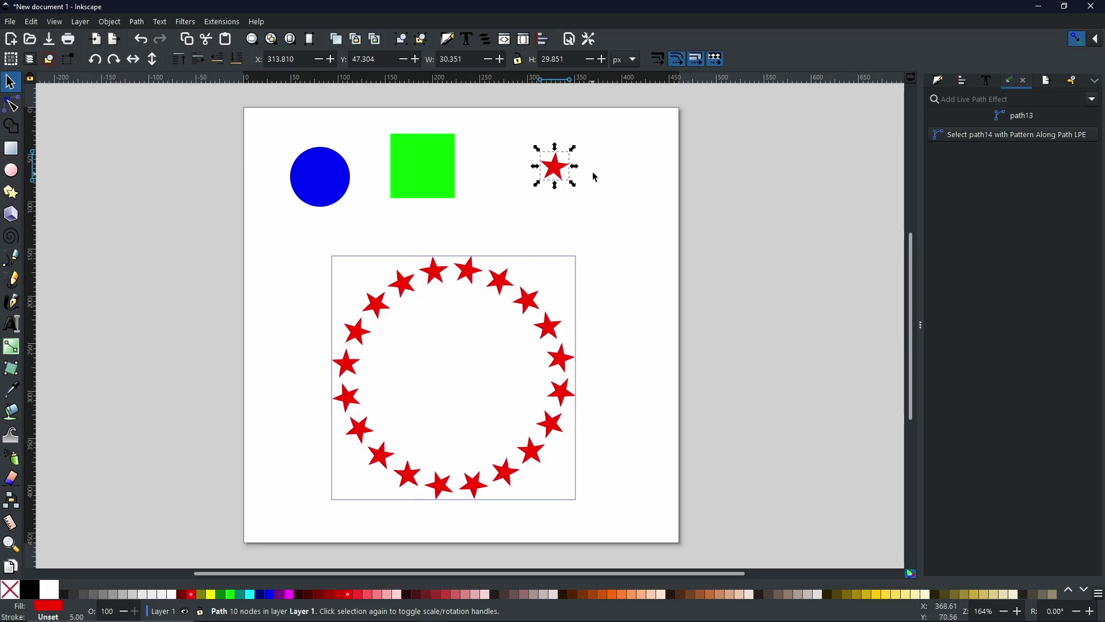
pyautogui.moveTo(576, 185); pyautogui.dragTo(595, 201)
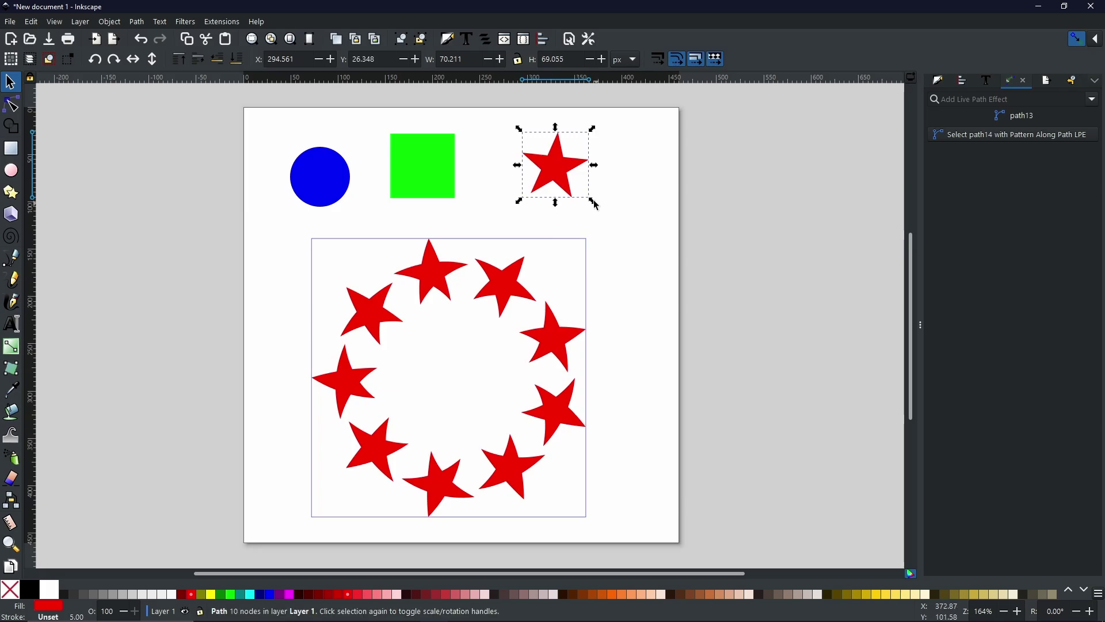
pyautogui.click(564, 171)
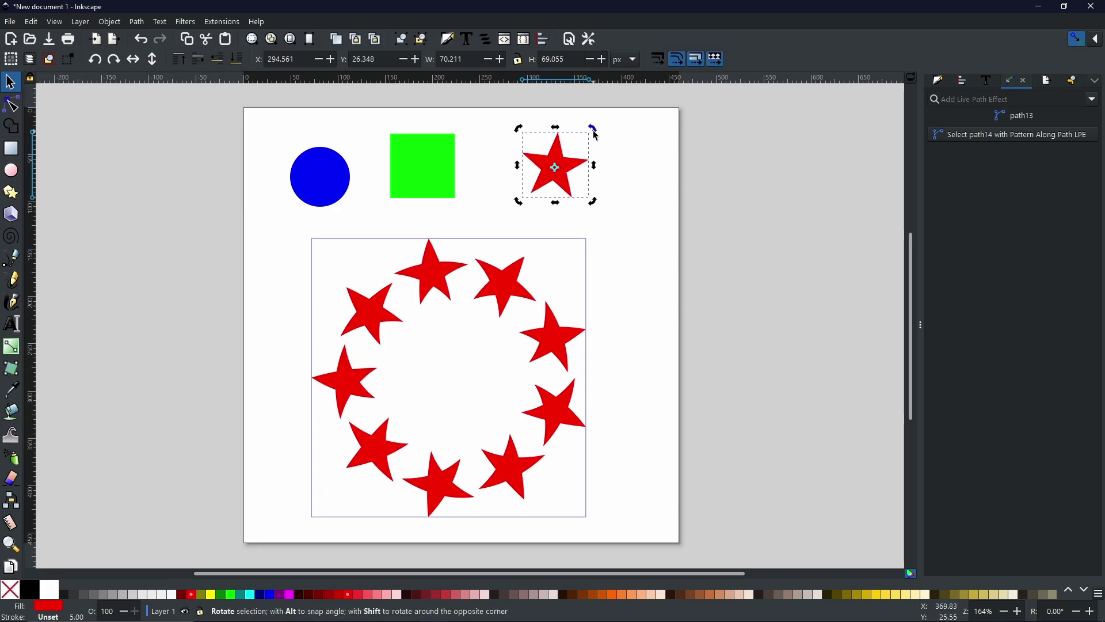
pyautogui.moveTo(597, 136); pyautogui.dragTo(592, 179)
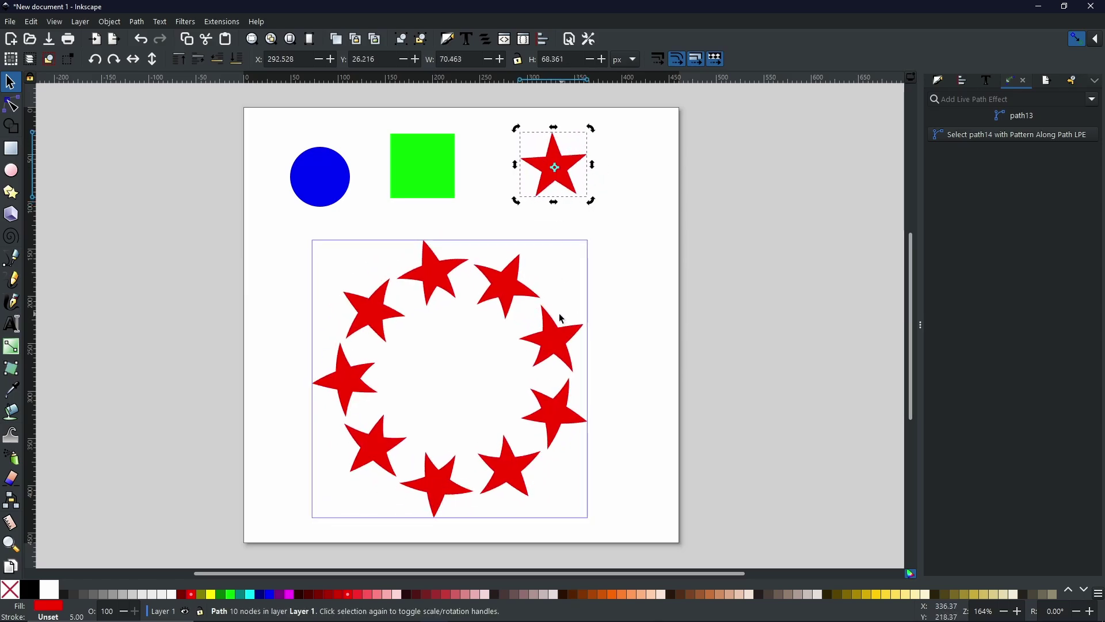
# Convert the ring of stars to a path with Object to Path and enlarge it to about 304 × 301 px
pyautogui.click(447, 301)
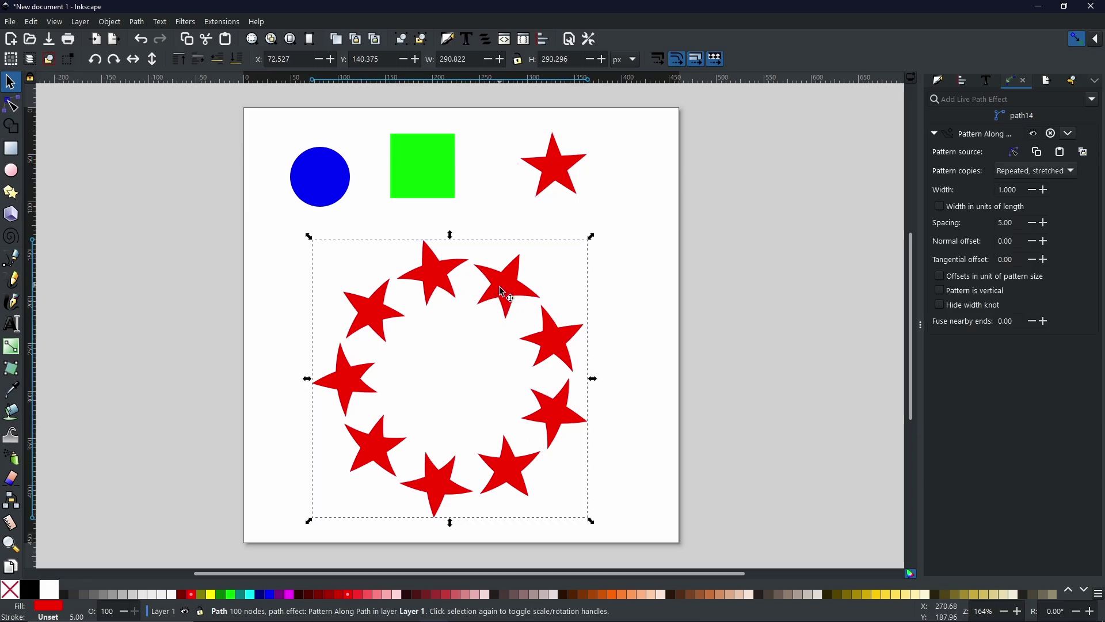
pyautogui.click(137, 22)
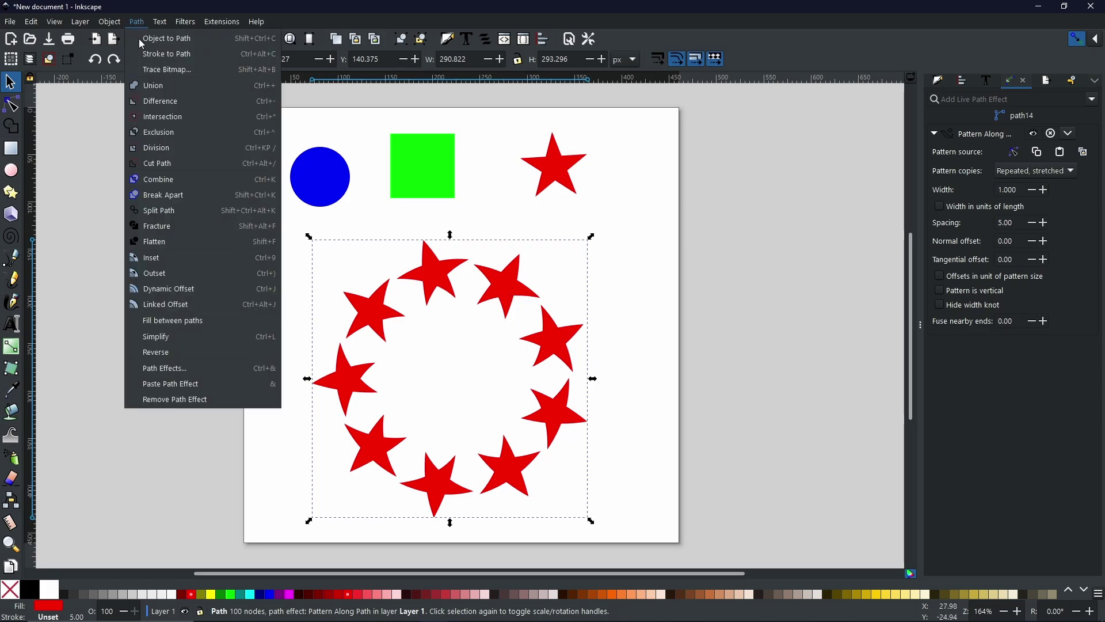
pyautogui.click(142, 41)
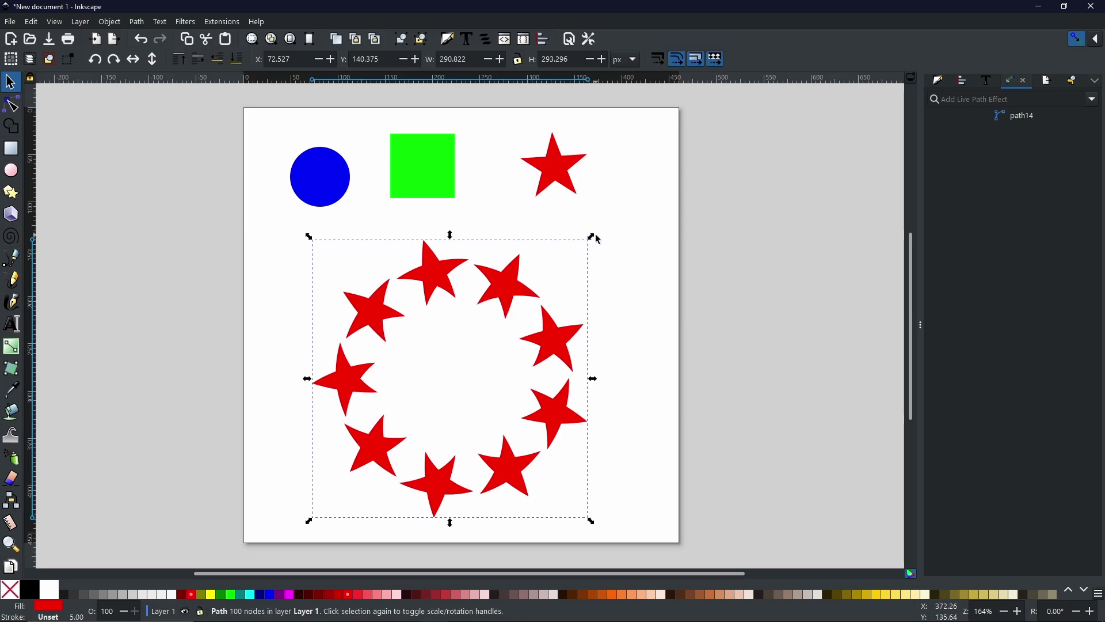
pyautogui.moveTo(596, 237)
pyautogui.mouseDown()
pyautogui.moveTo(469, 357)
pyautogui.moveTo(600, 232)
pyautogui.moveTo(593, 244)
pyautogui.moveTo(523, 309)
pyautogui.moveTo(602, 214)
pyautogui.moveTo(732, 236)
pyautogui.moveTo(518, 229)
pyautogui.moveTo(610, 214)
pyautogui.moveTo(600, 253)
pyautogui.moveTo(606, 227)
pyautogui.mouseUp()
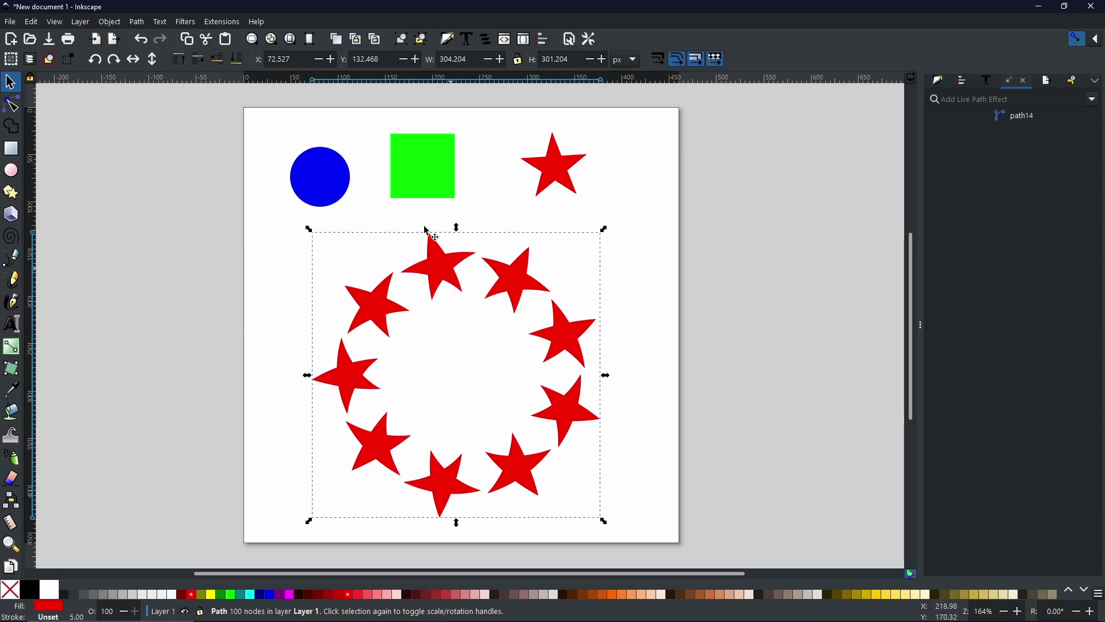
# Break the star ring apart and delete the three stars on its lower right side
pyautogui.click(137, 22)
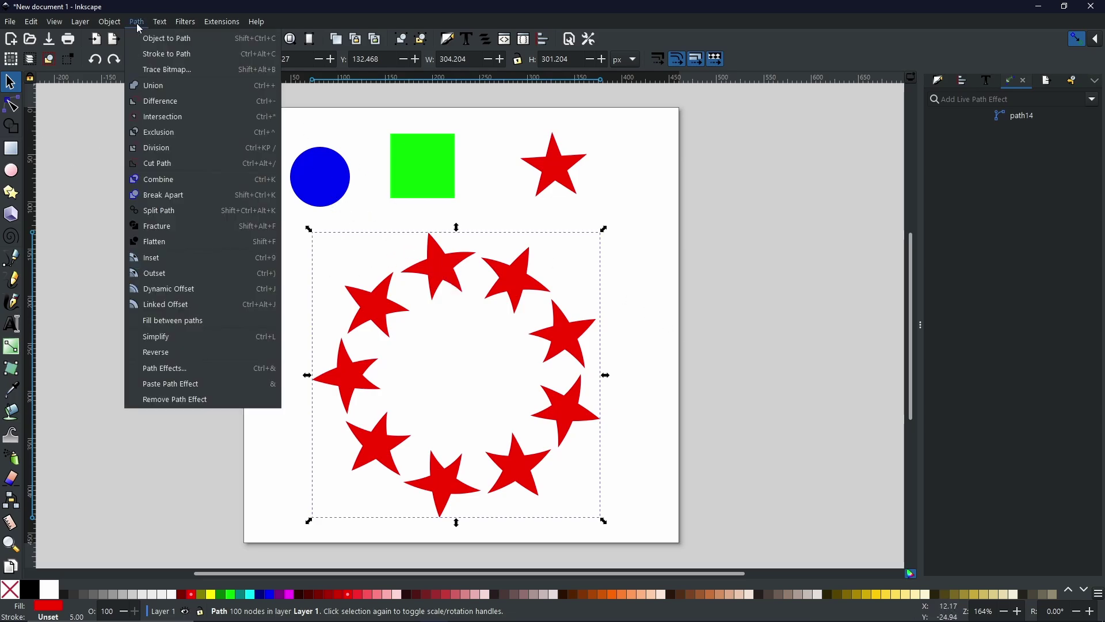
pyautogui.click(155, 196)
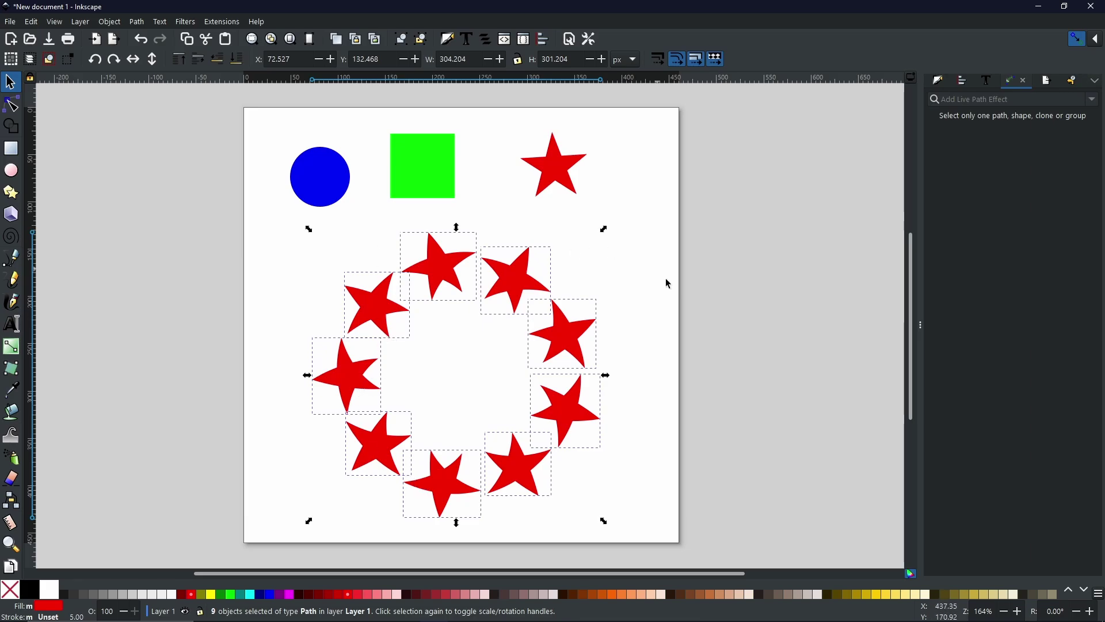
pyautogui.moveTo(646, 272); pyautogui.dragTo(481, 520)
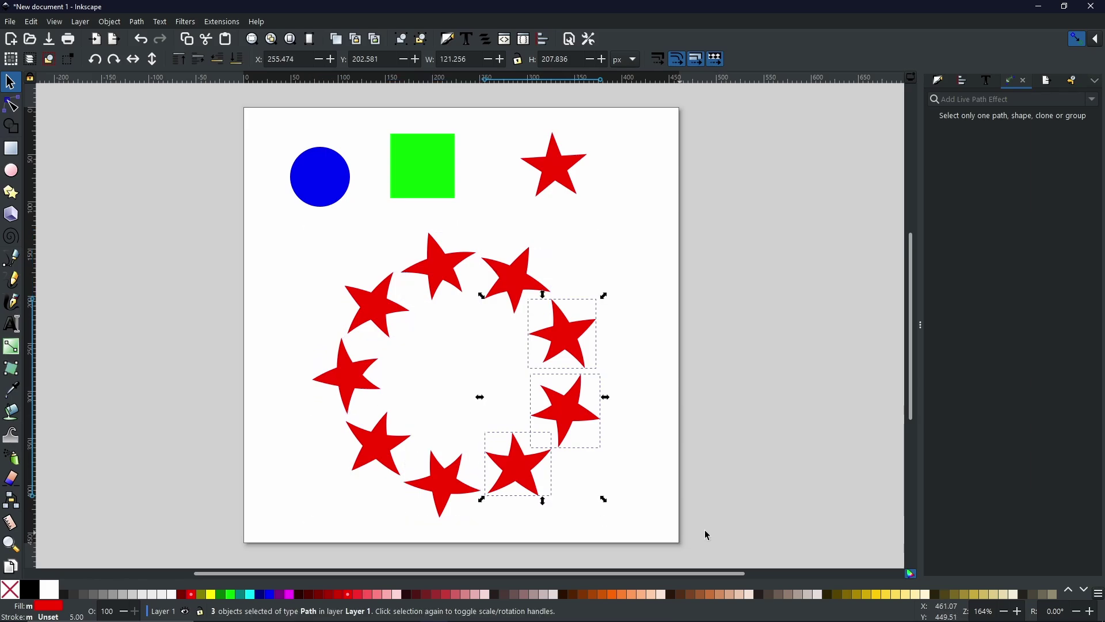
pyautogui.press('Delete')
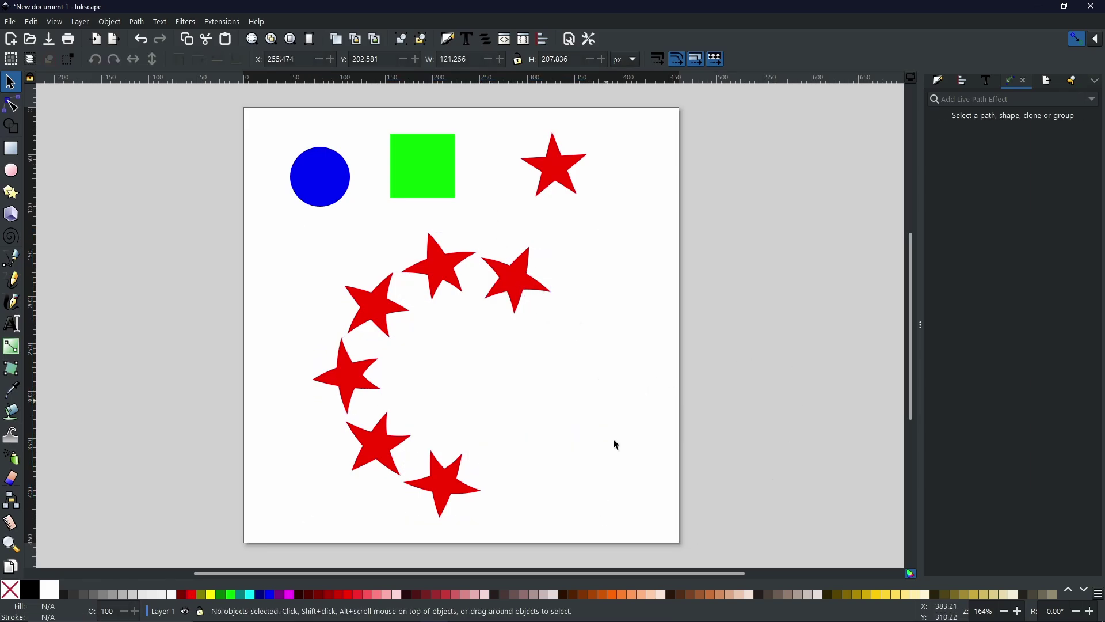
# Rotate the remaining six stars together clockwise so they form an upright arch, and deselect them
pyautogui.moveTo(628, 542); pyautogui.dragTo(204, 195)
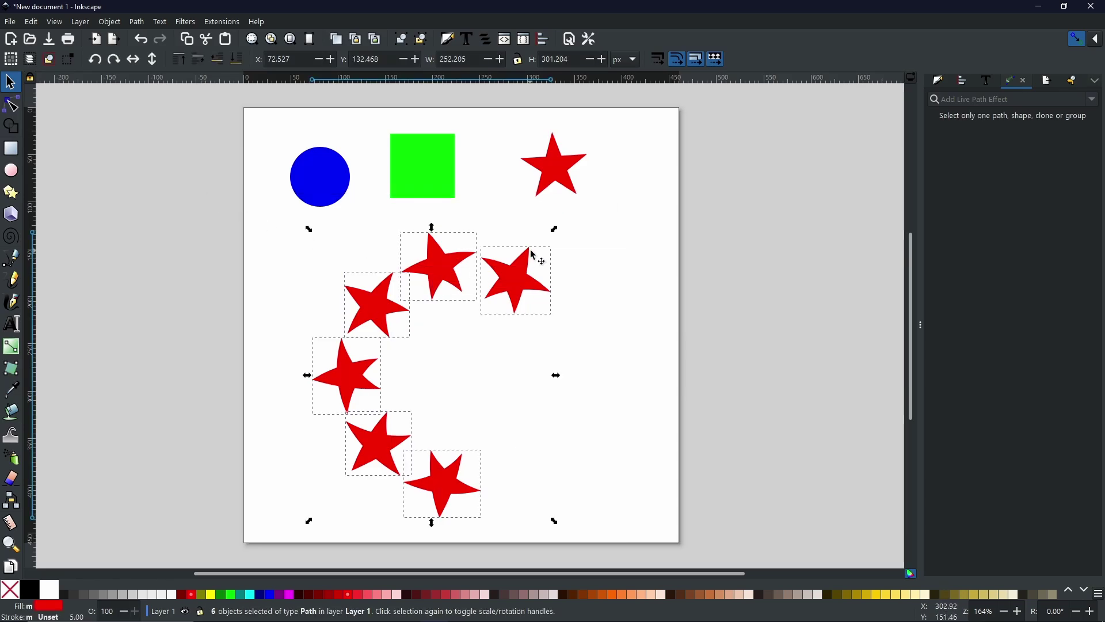
pyautogui.click(511, 290)
pyautogui.moveTo(555, 229); pyautogui.dragTo(636, 439)
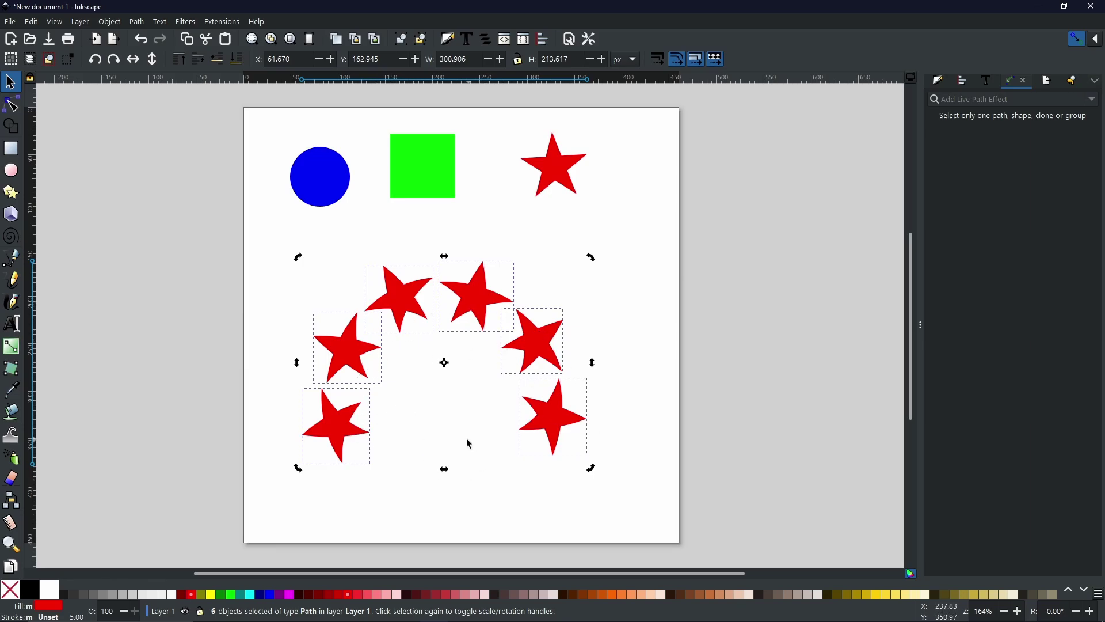
pyautogui.click(426, 411)
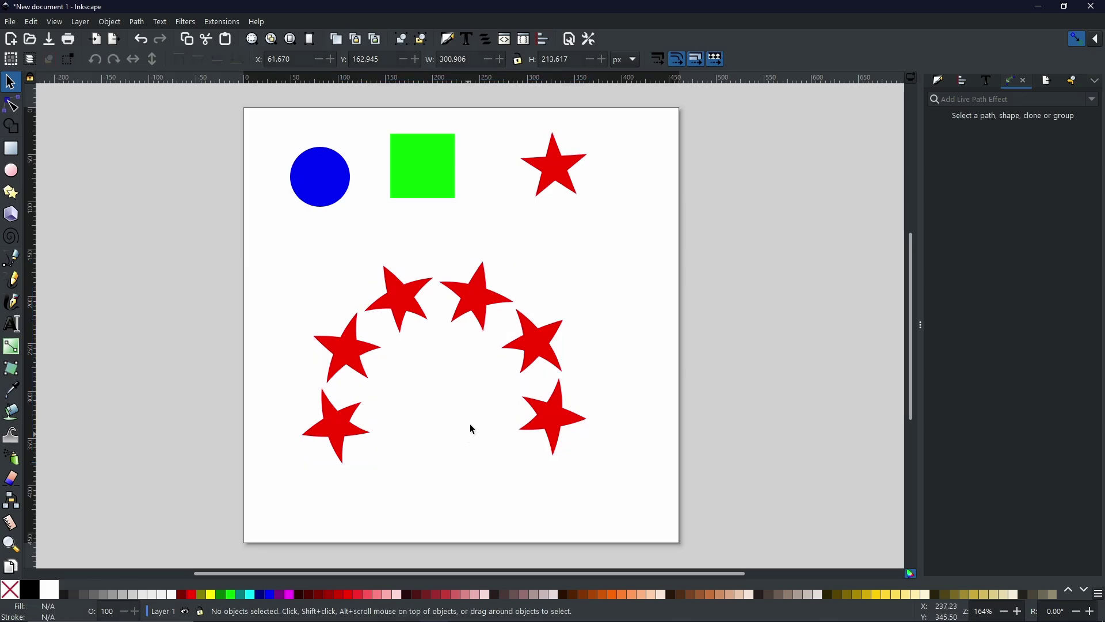
# Move the blue circle slightly to the left and copy it to the clipboard
pyautogui.moveTo(327, 176); pyautogui.dragTo(165, 224)
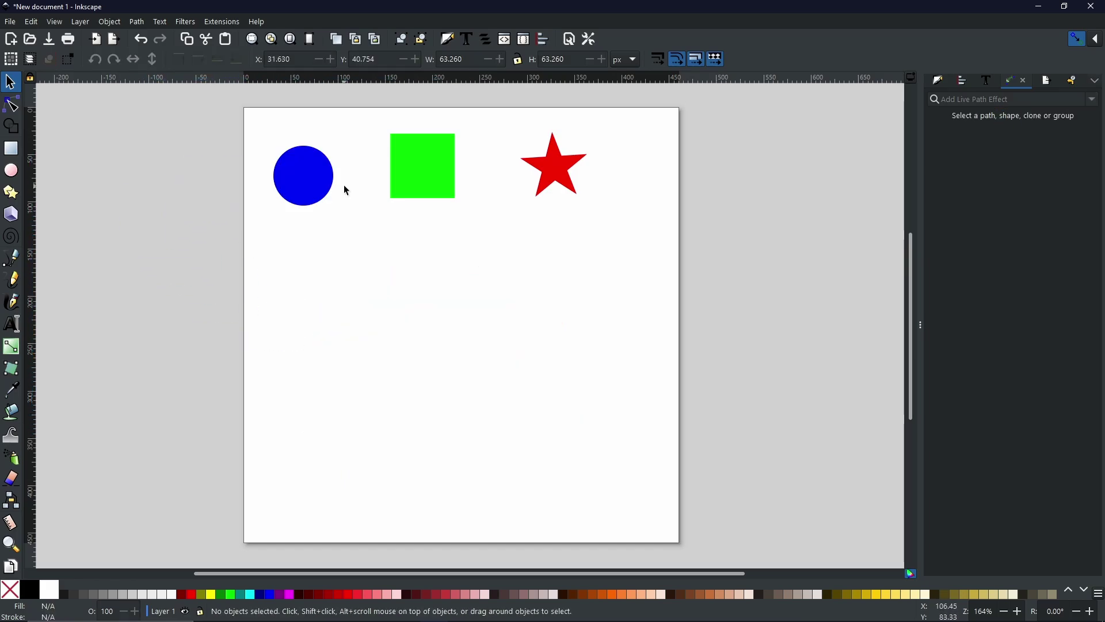
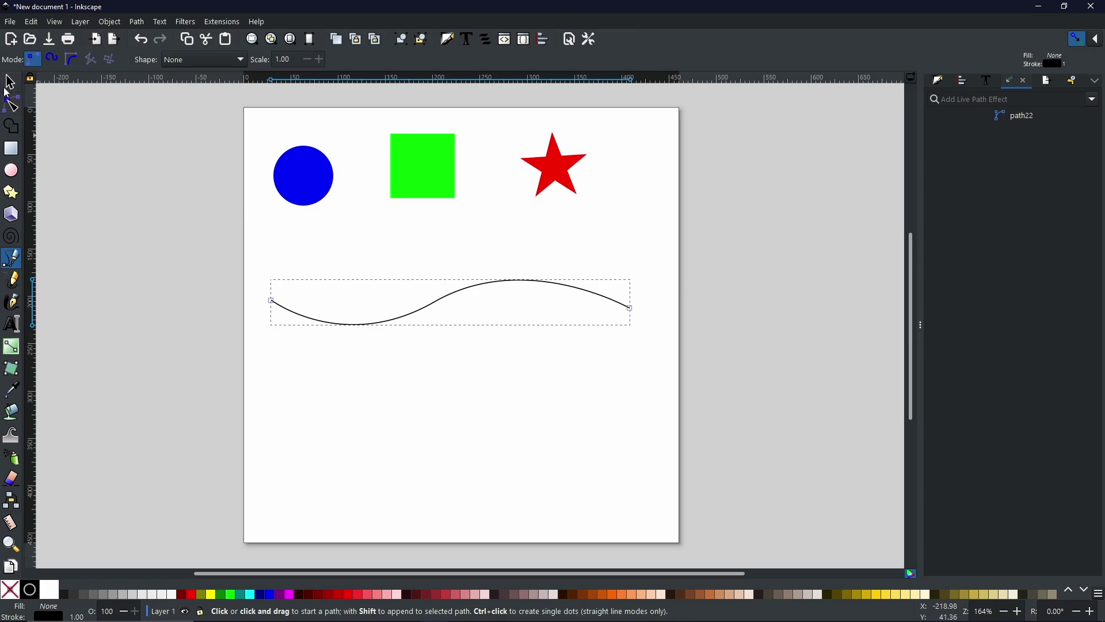
pyautogui.click(10, 82)
pyautogui.click(324, 190)
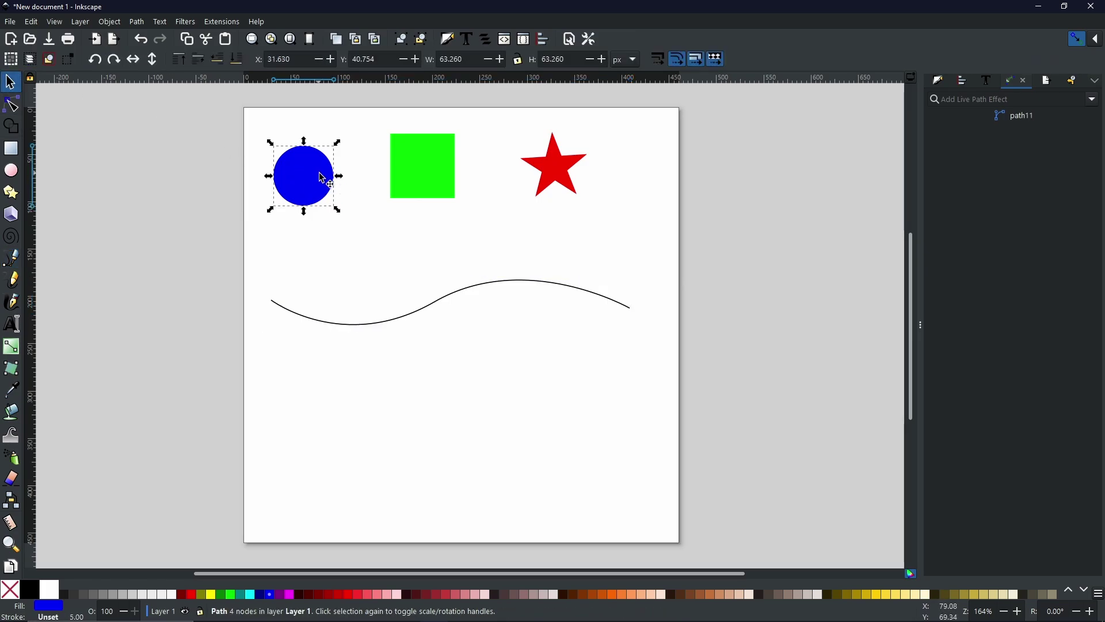
pyautogui.rightClick(324, 190)
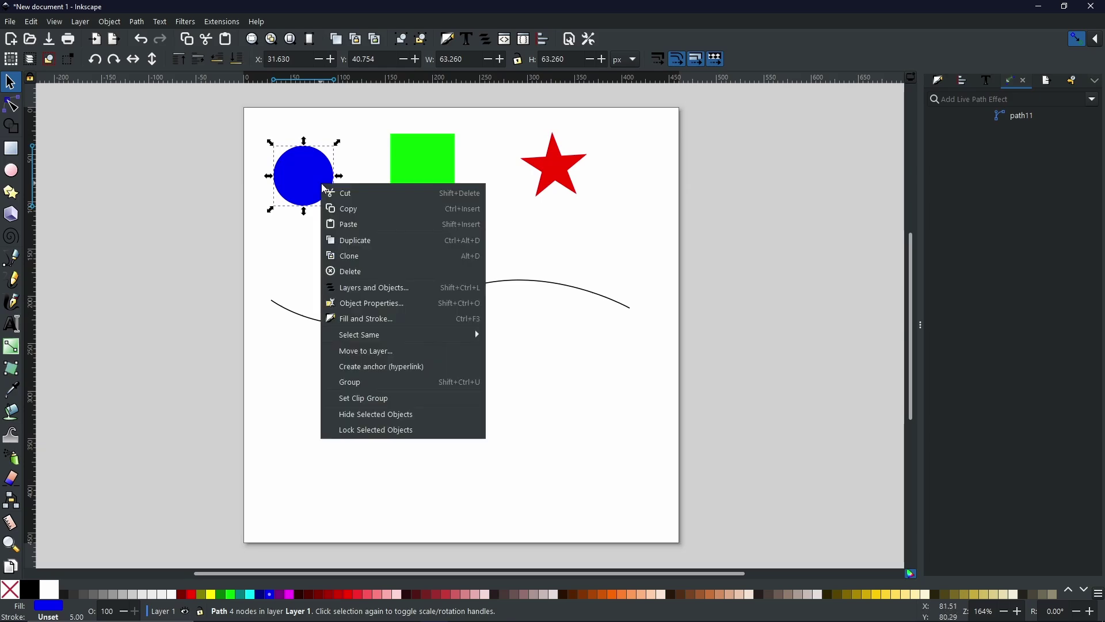
pyautogui.click(350, 216)
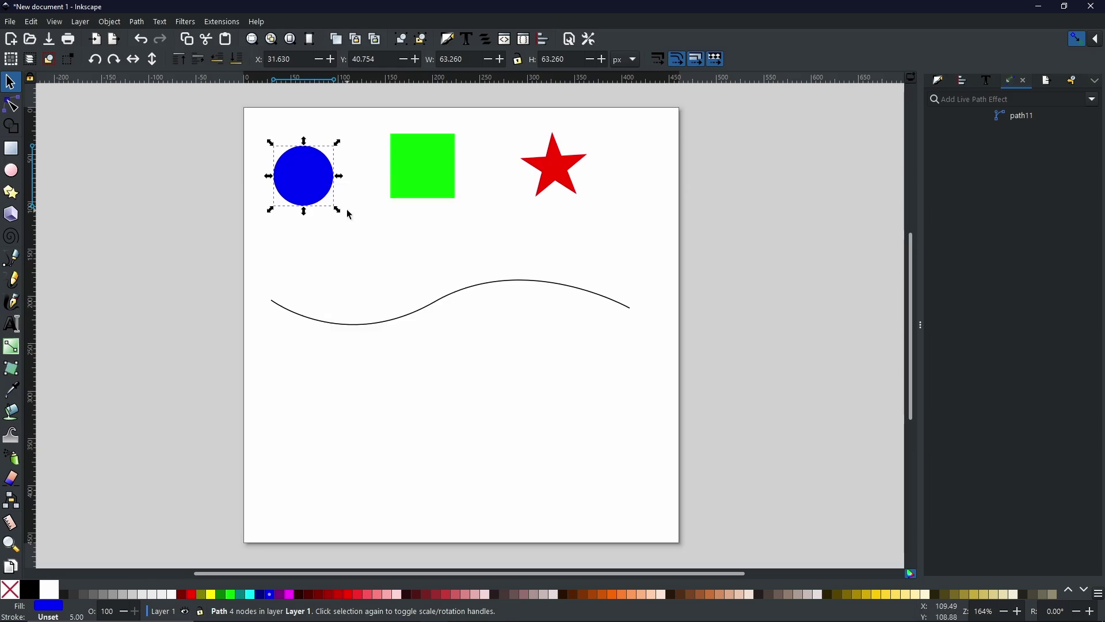
# Add the Pattern Along Path effect to the wavy curve and set its pattern copies to Repeated
pyautogui.click(438, 305)
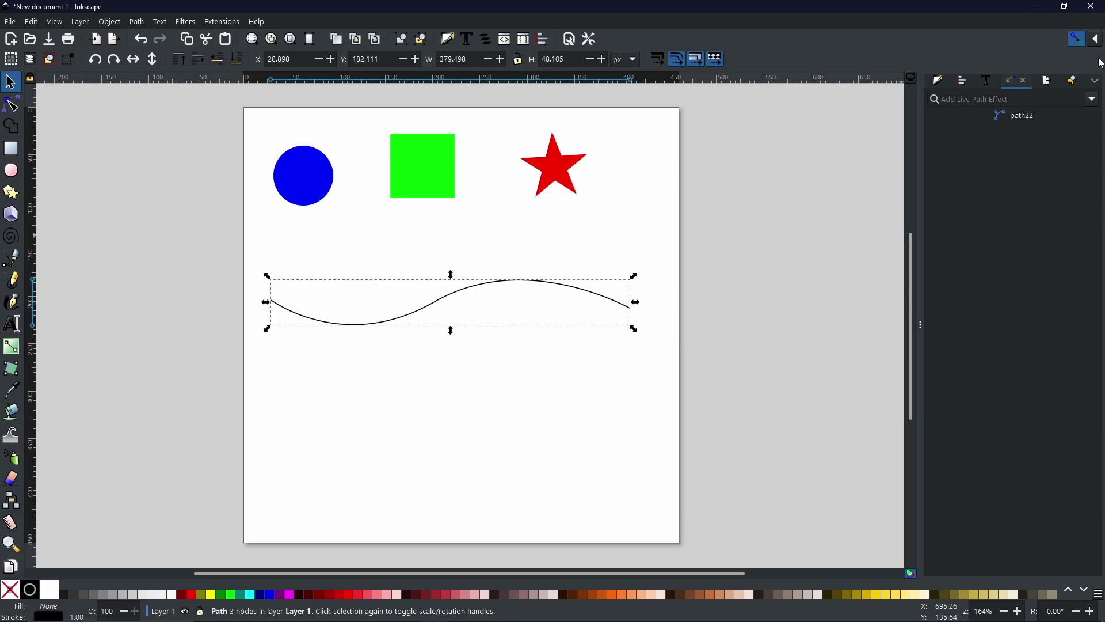
pyautogui.click(1092, 100)
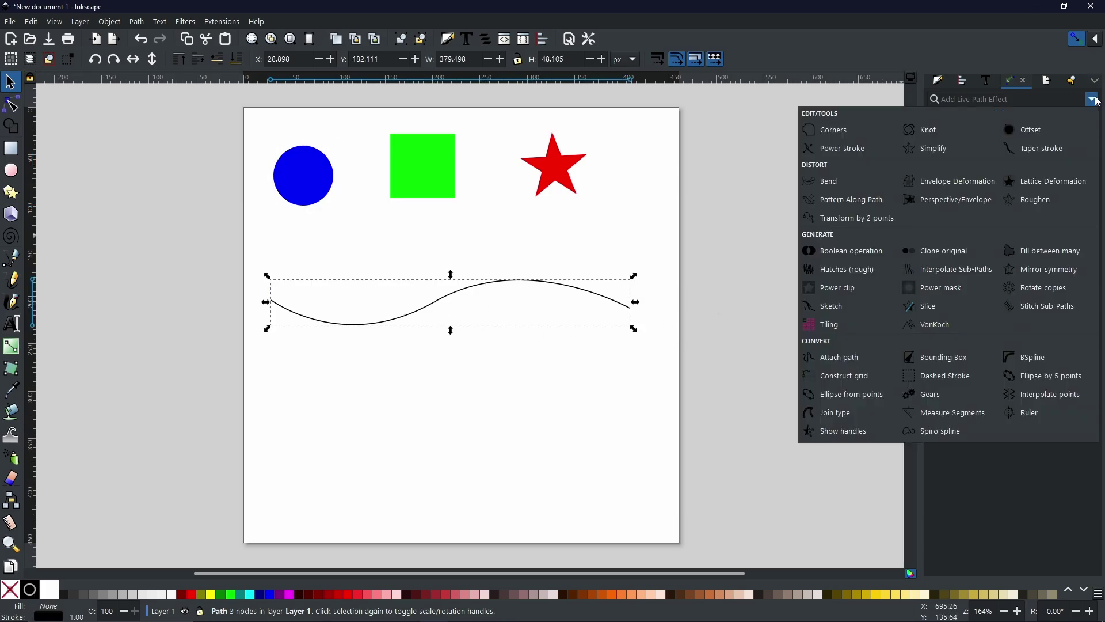
pyautogui.click(869, 202)
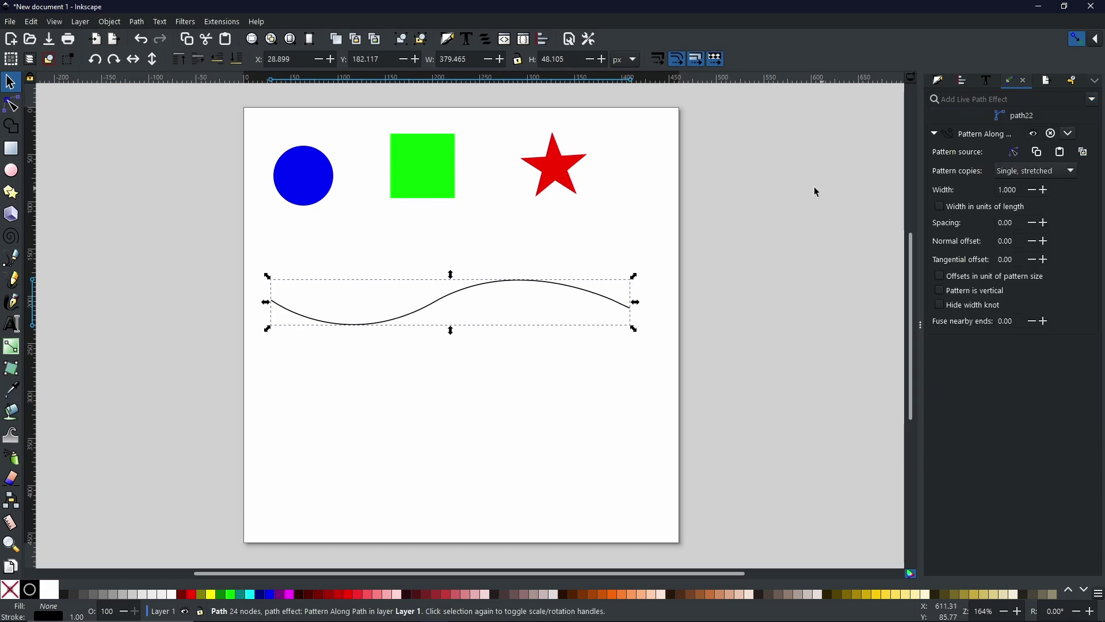
pyautogui.click(1038, 171)
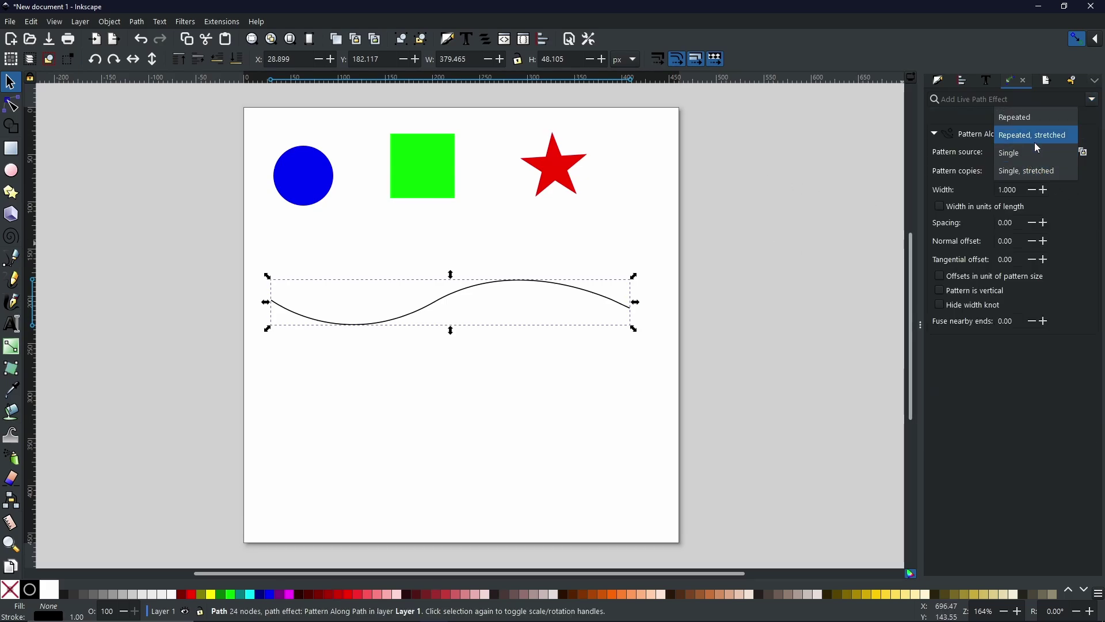
pyautogui.click(1025, 119)
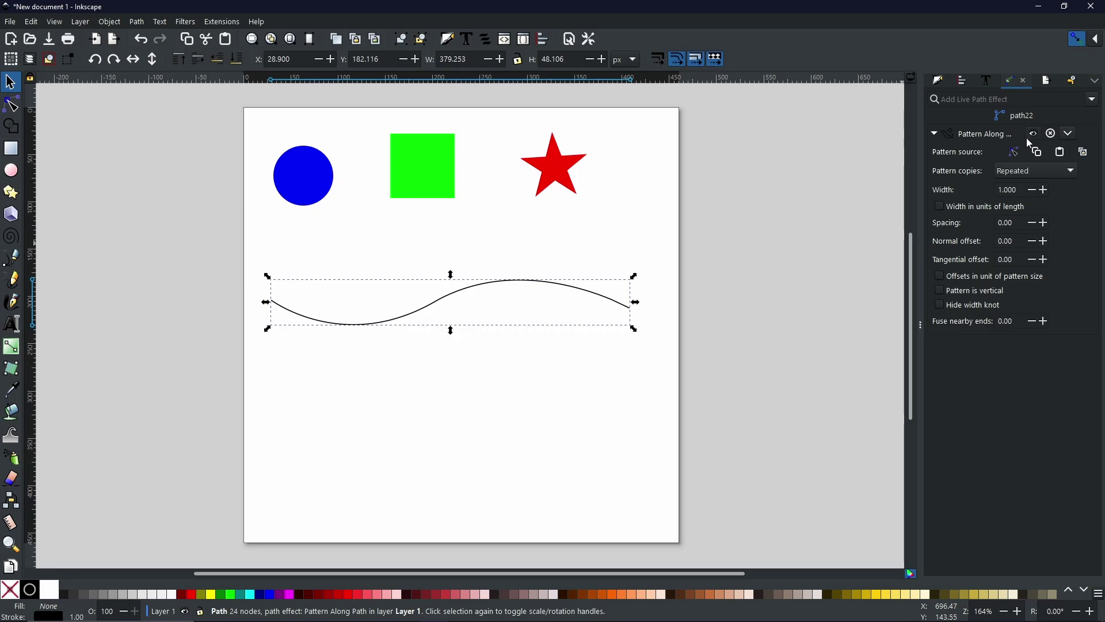
# Link the copied circle as the curve's pattern source, and give the curve a blue (#0000FF) fill with no stroke
pyautogui.click(1082, 152)
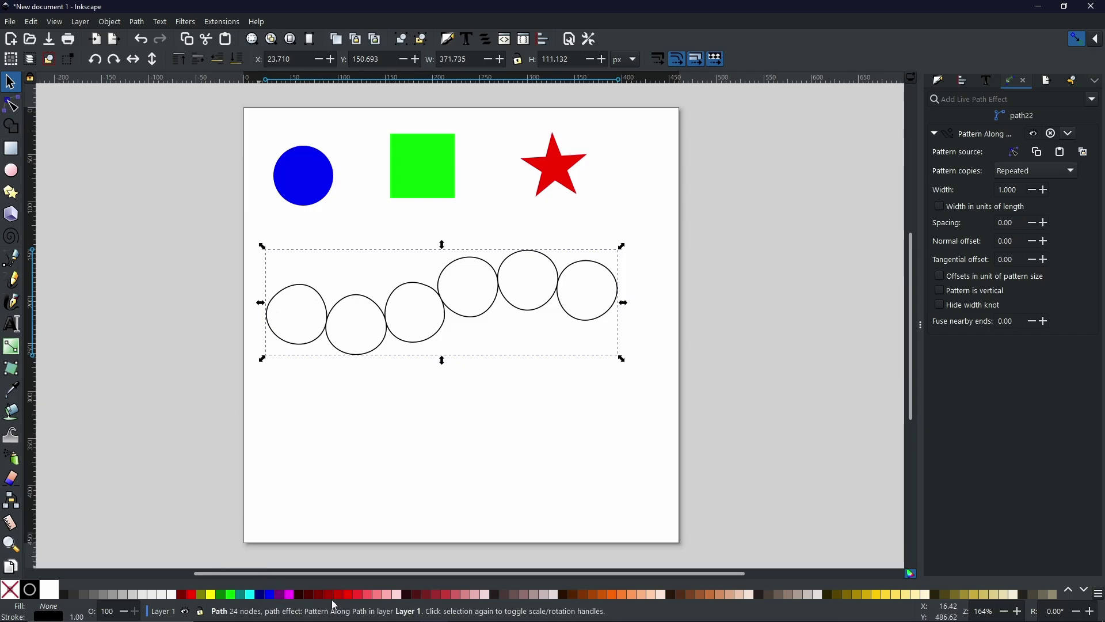
pyautogui.click(270, 594)
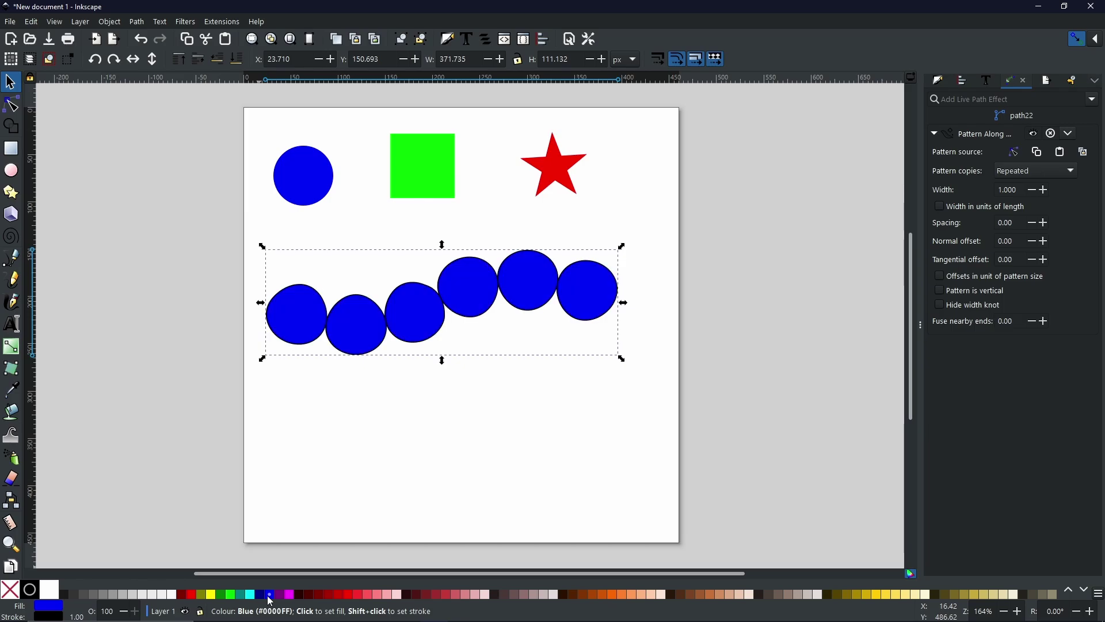
pyautogui.keyDown('shift'); pyautogui.click(19, 595); pyautogui.keyUp('shift')
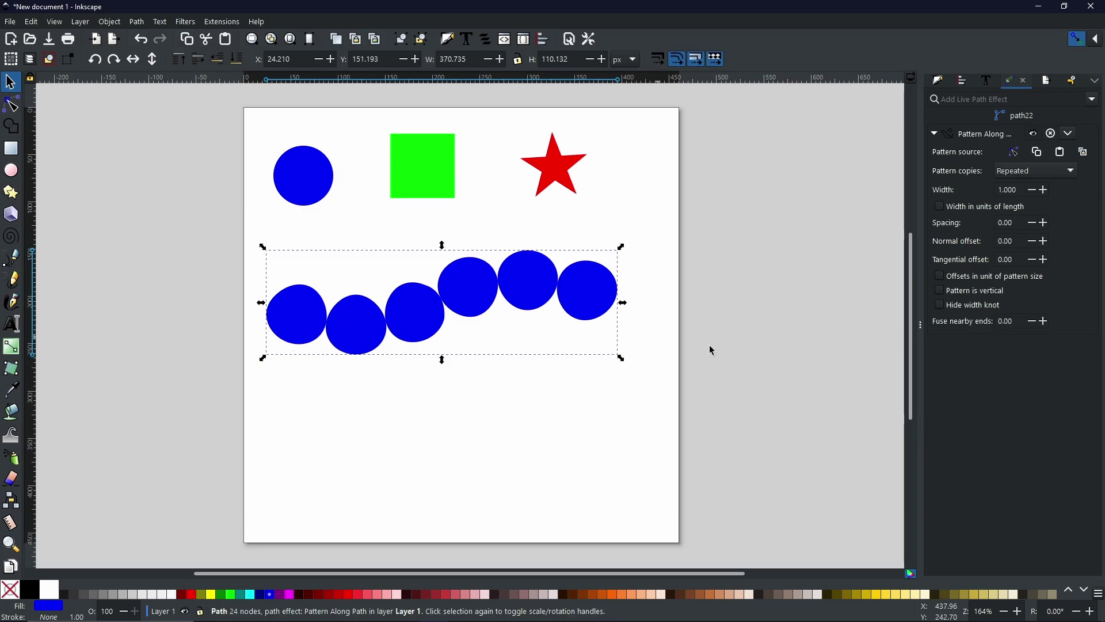
# Stretch the curve of repeated blue circles horizontally until it extends past the page's right edge
pyautogui.click(622, 306)
pyautogui.click(603, 302)
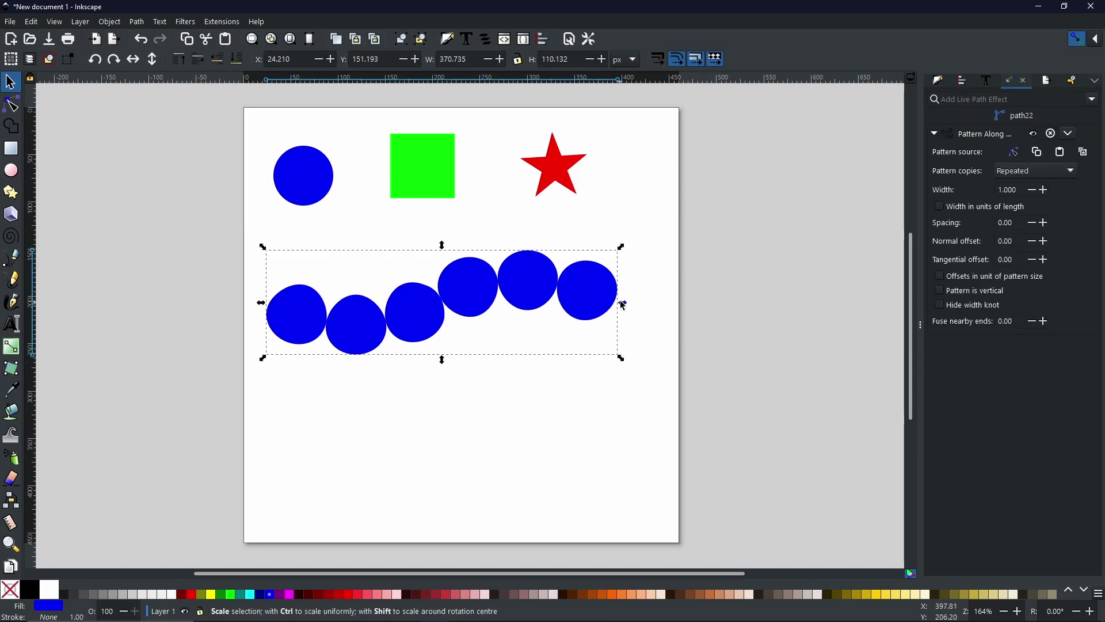
pyautogui.moveTo(626, 308); pyautogui.dragTo(681, 303)
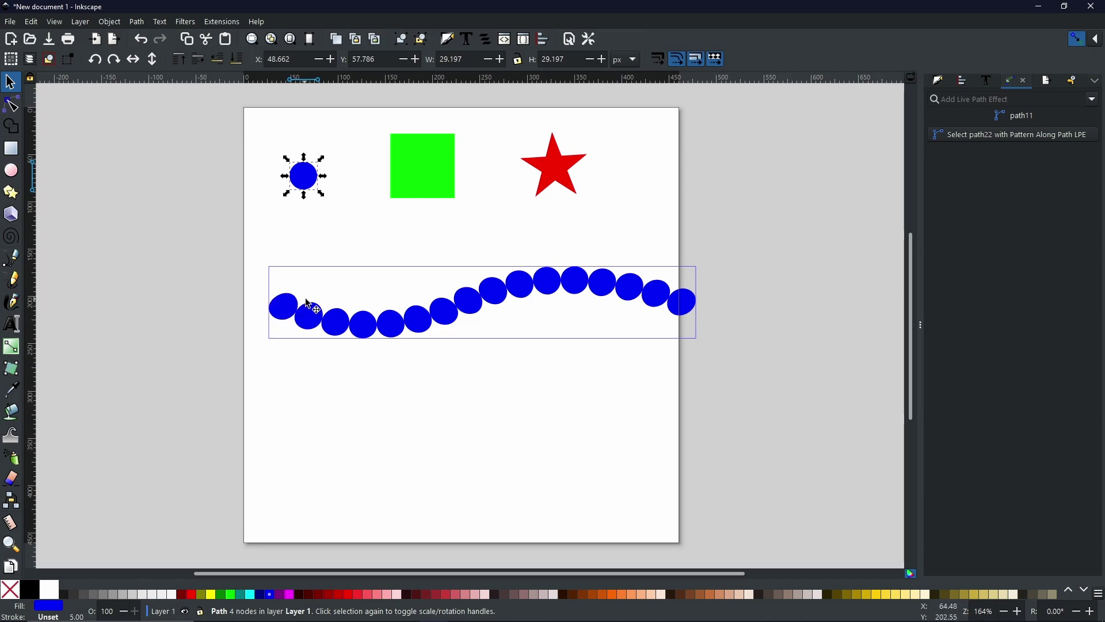
# Move the small blue circle to the left end of the circle chain and compare its shape with the pattern copies
pyautogui.moveTo(311, 181); pyautogui.dragTo(254, 309)
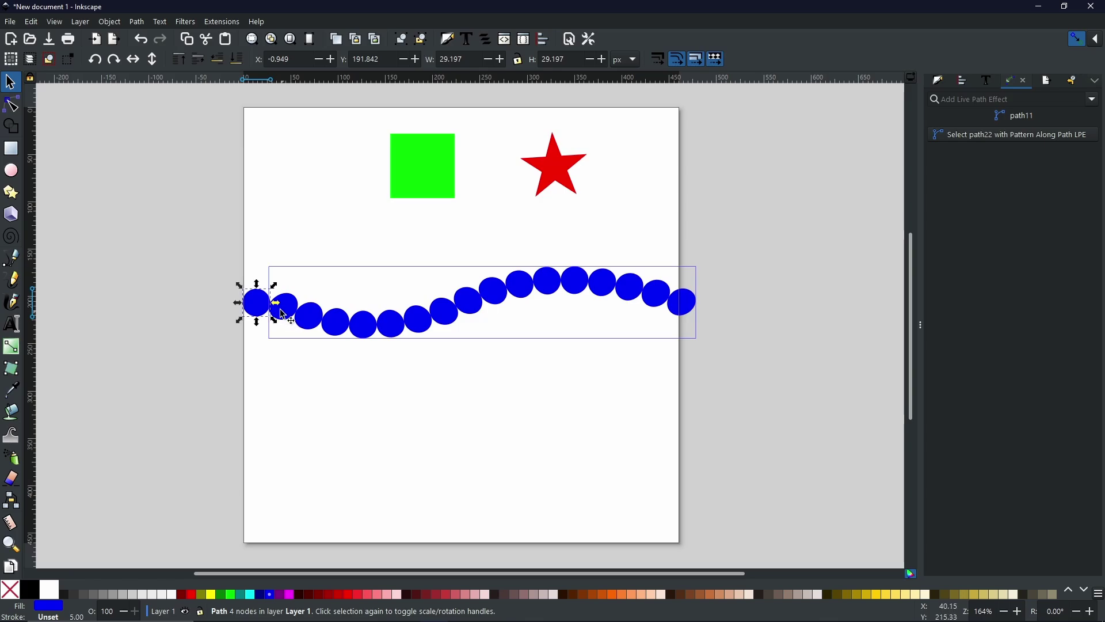
pyautogui.scroll(6, 267, 311)
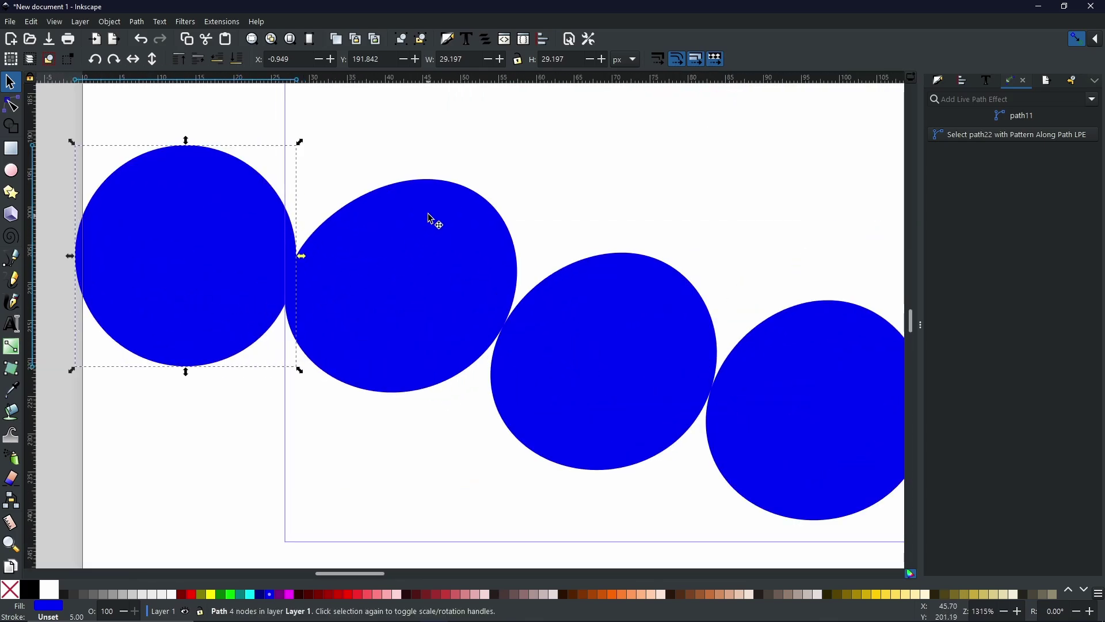
pyautogui.scroll(-6, 475, 229)
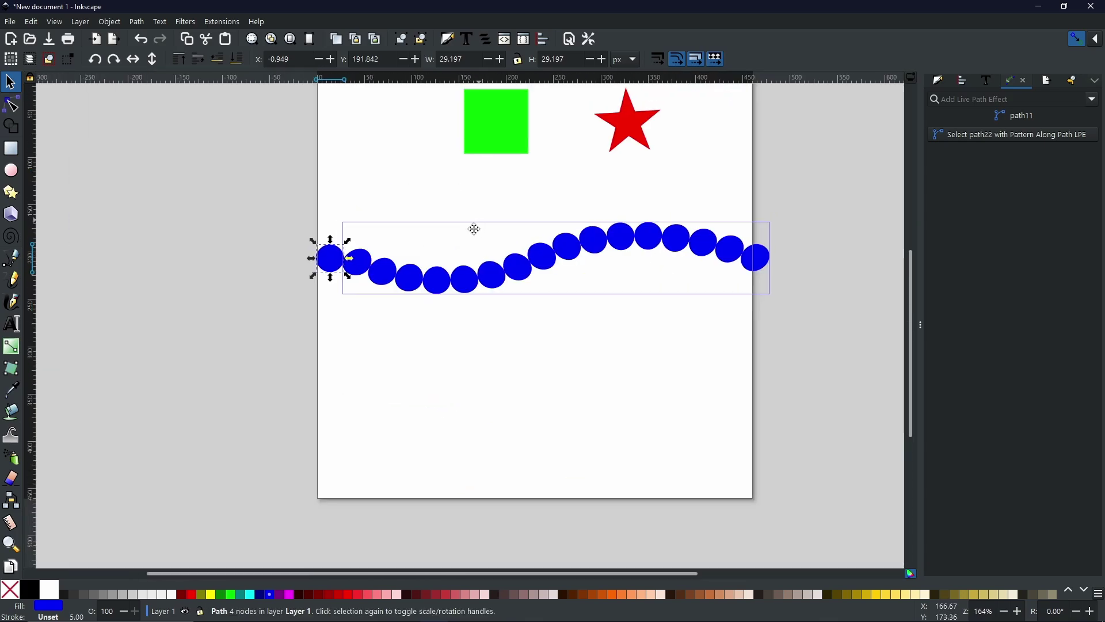
pyautogui.moveTo(475, 229); pyautogui.dragTo(417, 232)
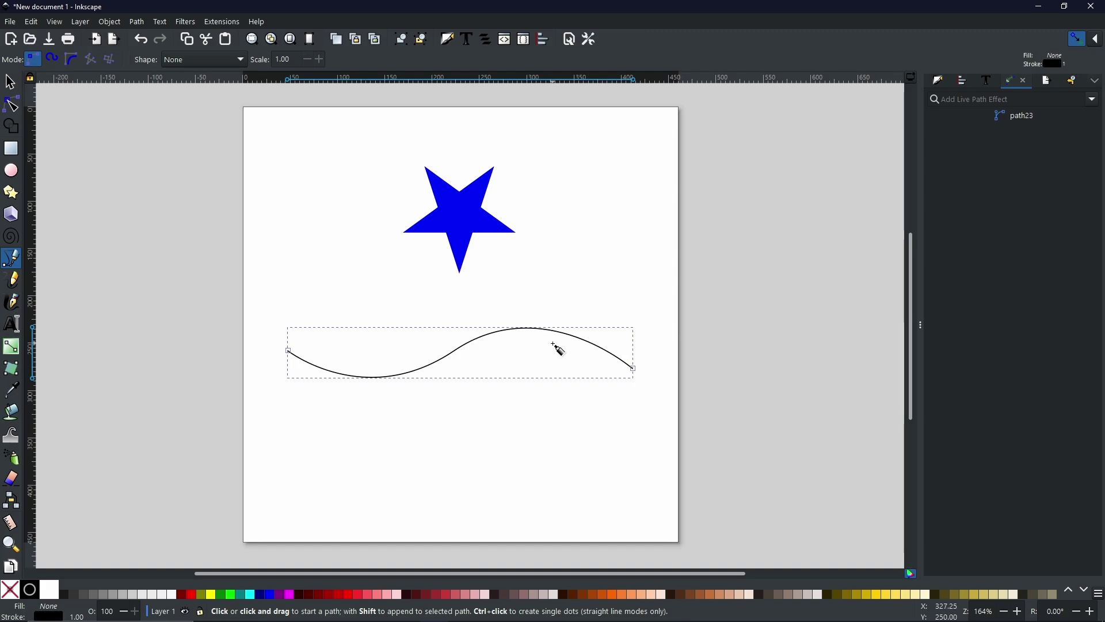
# Convert the blue star above the wavy curve into a line marker
pyautogui.click(9, 81)
pyautogui.click(456, 204)
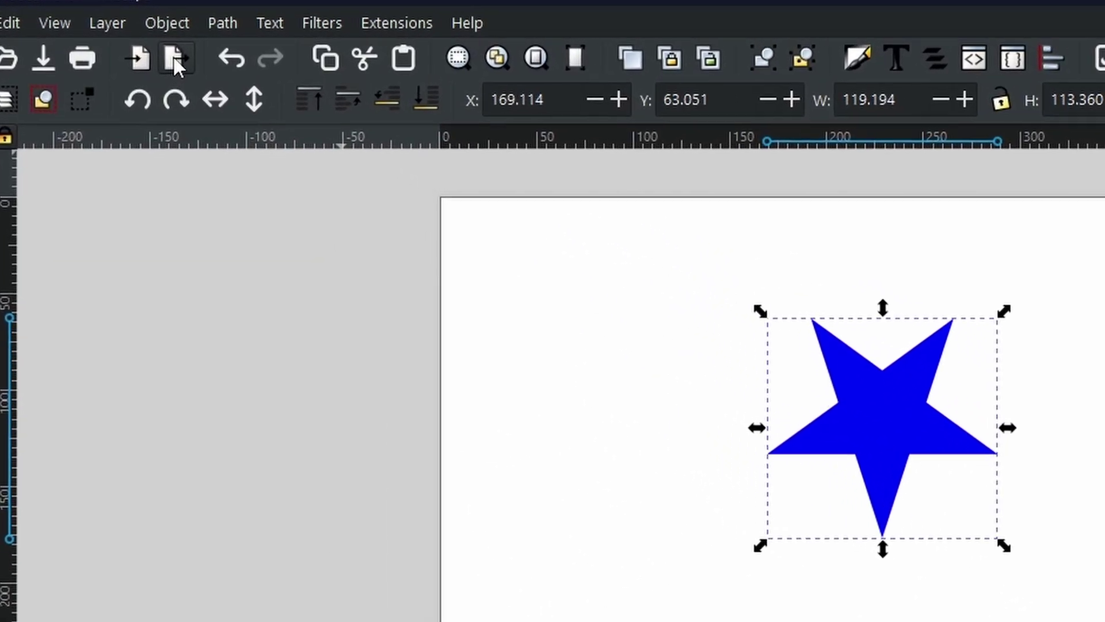
pyautogui.click(169, 24)
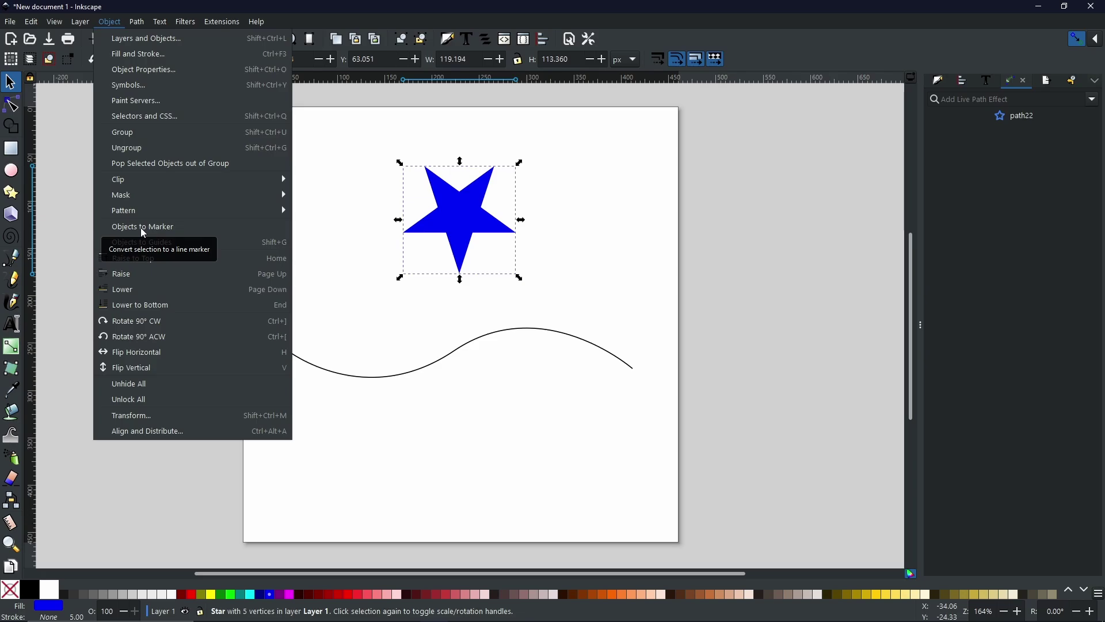
pyautogui.click(142, 229)
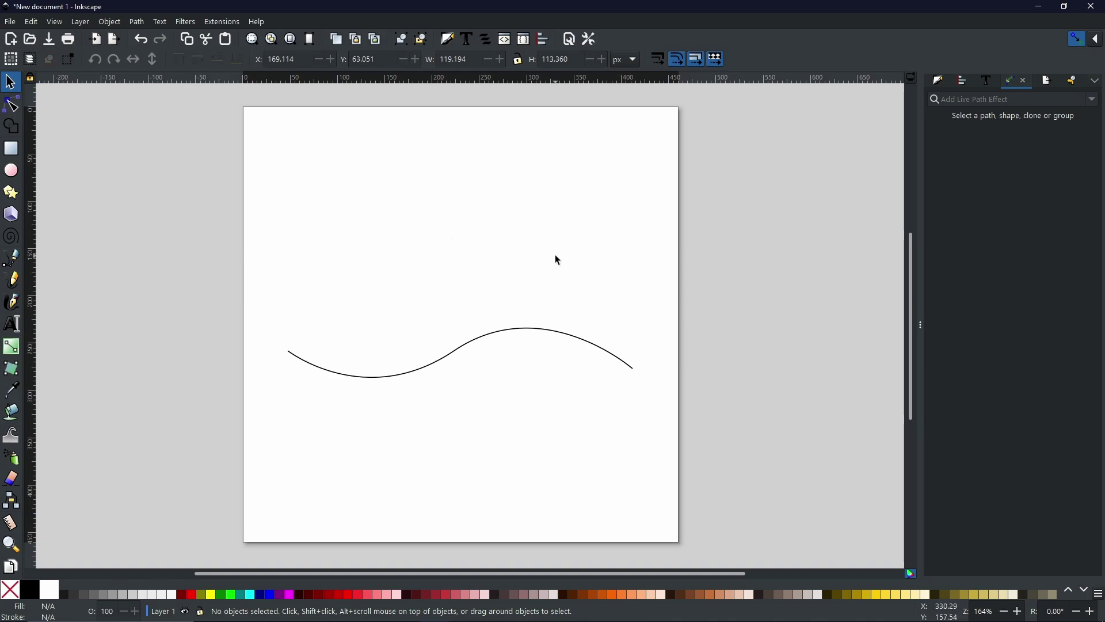
# Select the wavy curve for node editing and display its stroke style settings
pyautogui.click(516, 333)
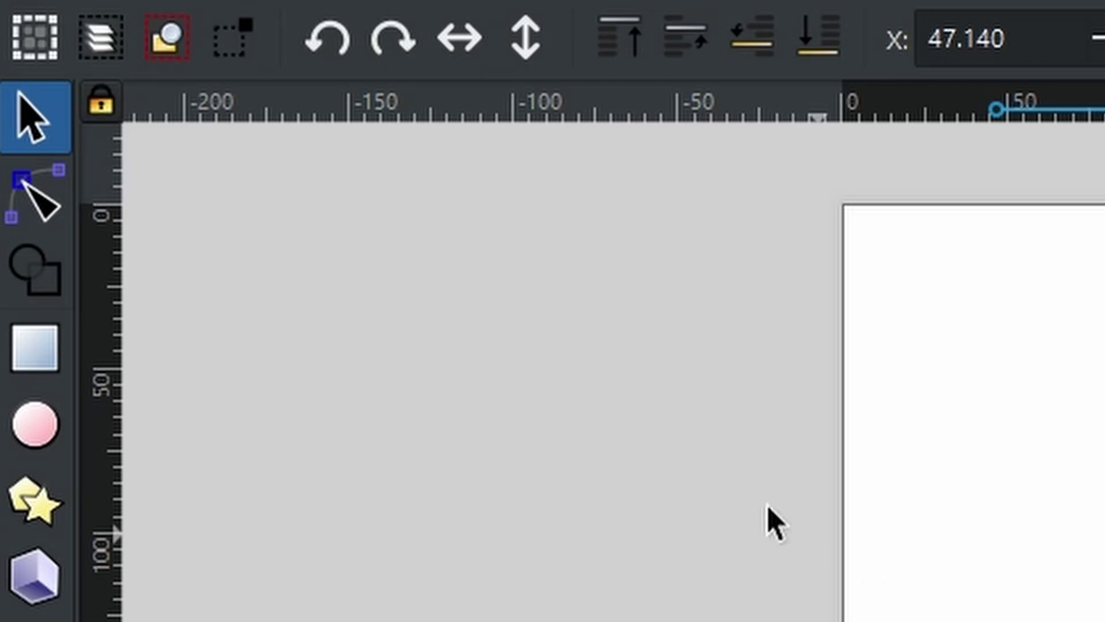
pyautogui.click(23, 190)
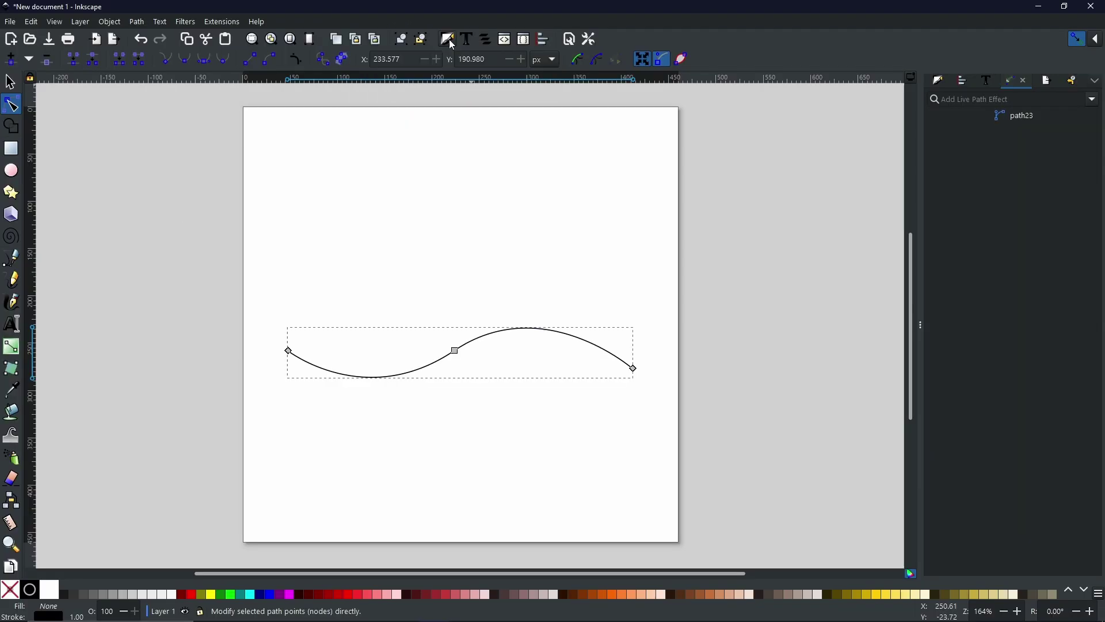
pyautogui.click(524, 65)
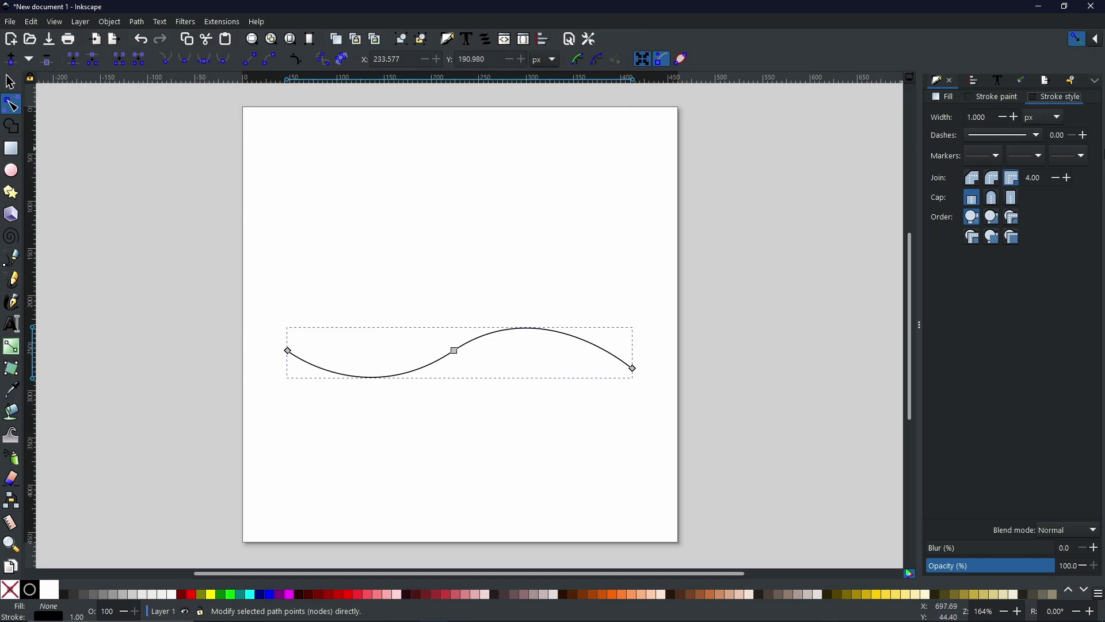
pyautogui.click(940, 98)
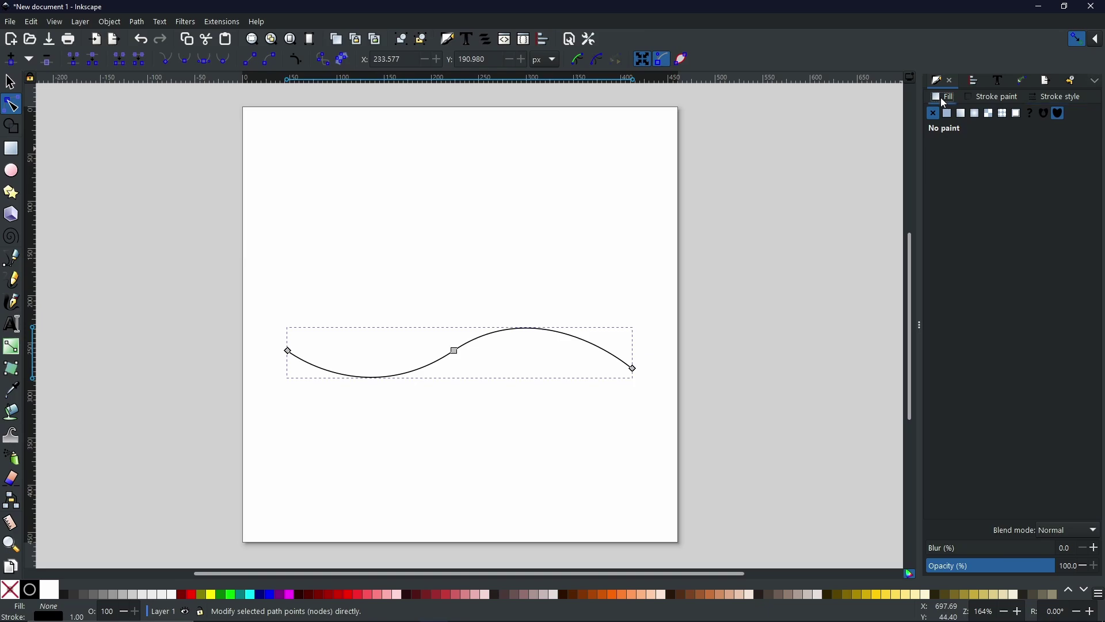
pyautogui.click(1054, 98)
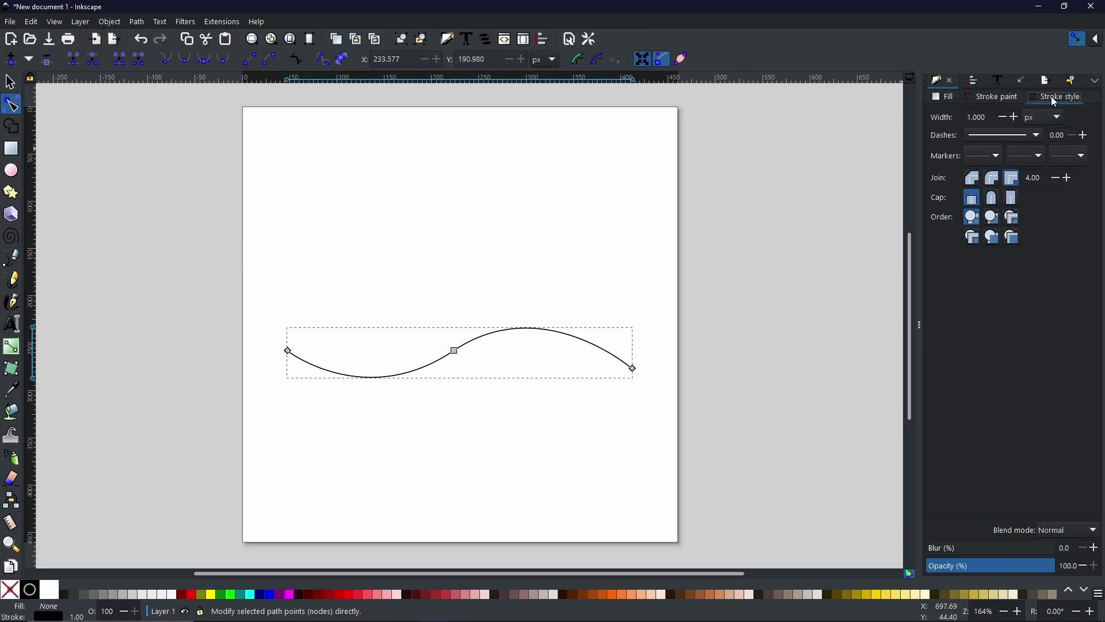
pyautogui.moveTo(1058, 99)
pyautogui.mouseDown()
pyautogui.moveTo(915, 120)
pyautogui.moveTo(857, 112)
pyautogui.moveTo(825, 88)
pyautogui.moveTo(924, 56)
pyautogui.mouseUp()
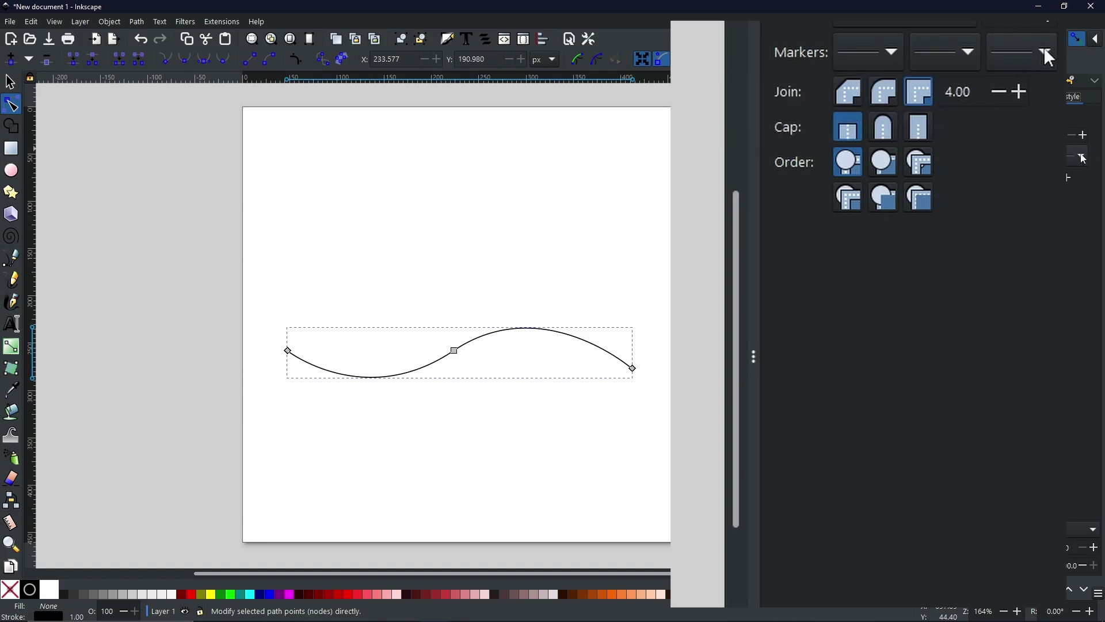
# Assign the blue star as the start, mid and end marker of the wavy curve
pyautogui.click(887, 49)
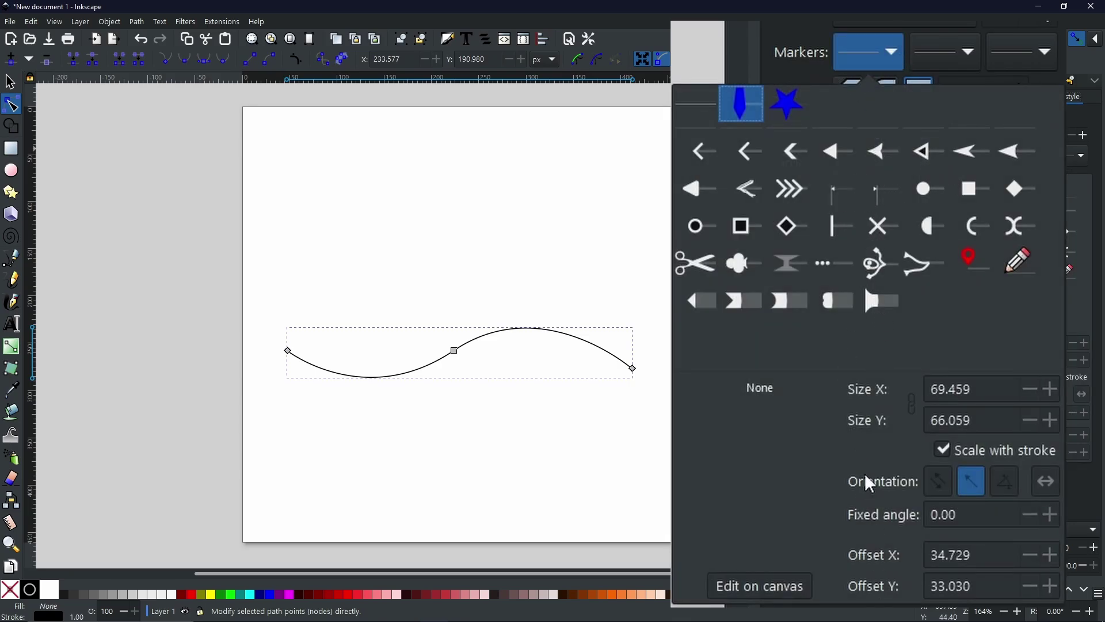
pyautogui.click(792, 101)
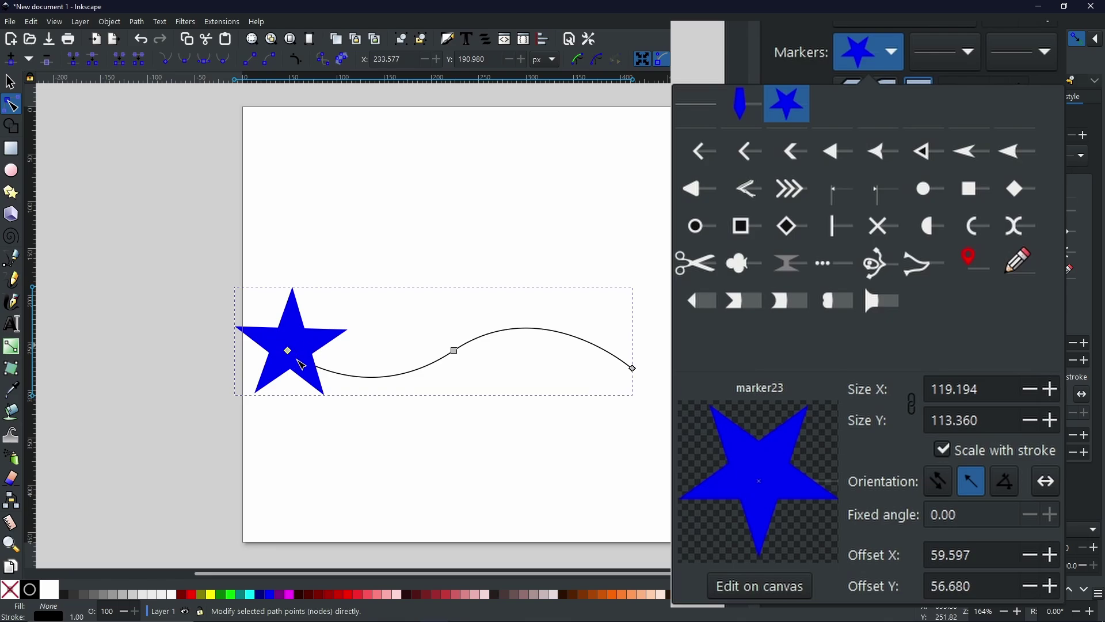
pyautogui.click(955, 51)
pyautogui.click(954, 54)
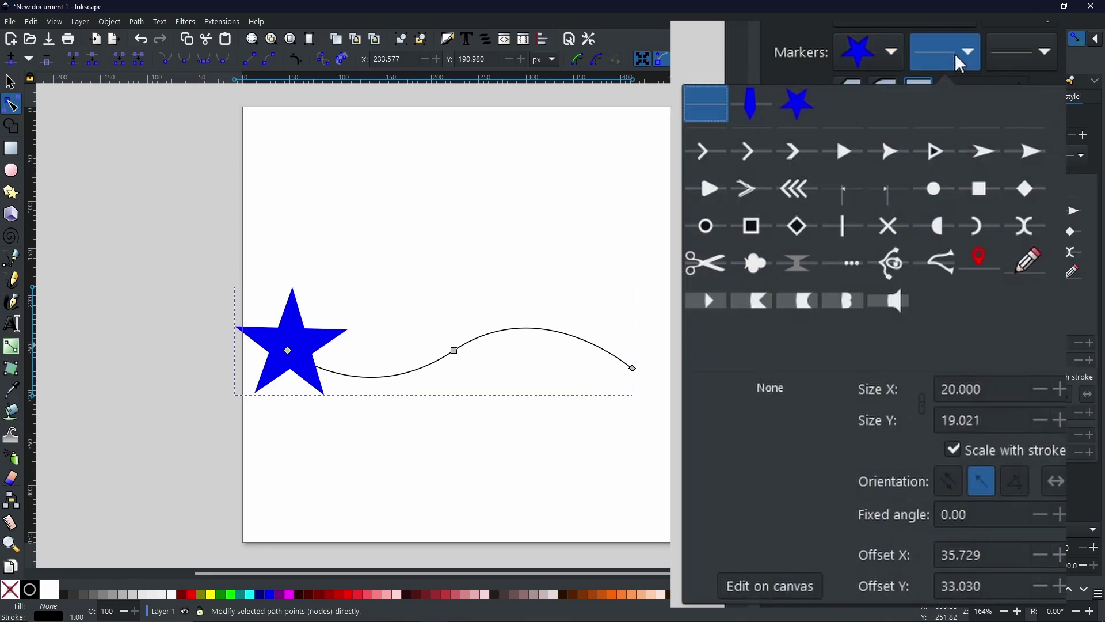
pyautogui.click(800, 109)
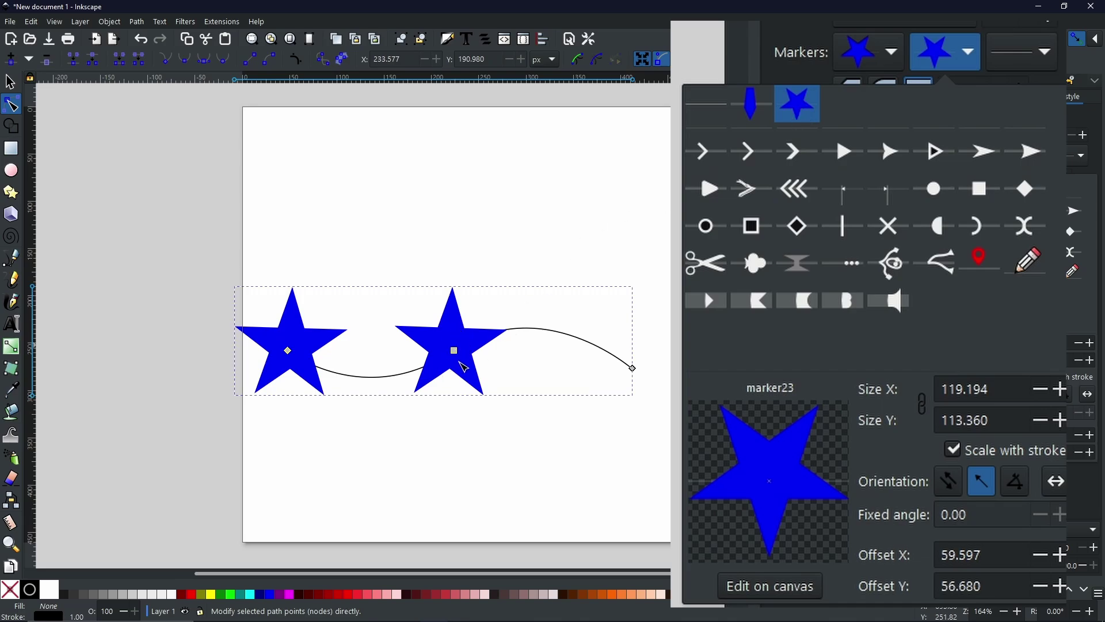
pyautogui.click(1017, 51)
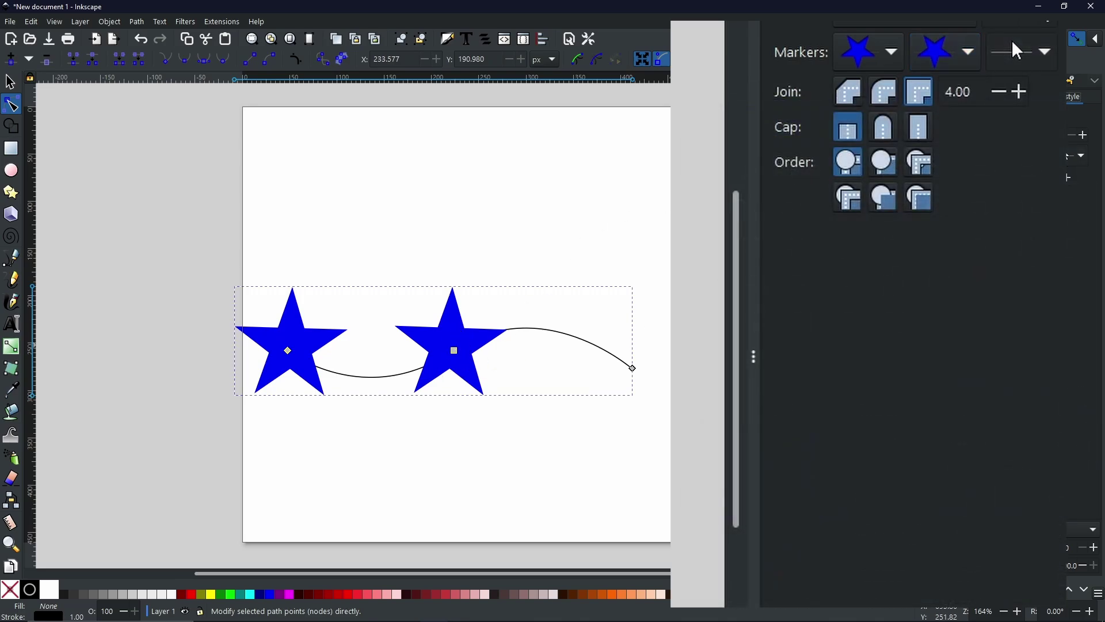
pyautogui.click(1017, 51)
pyautogui.click(797, 105)
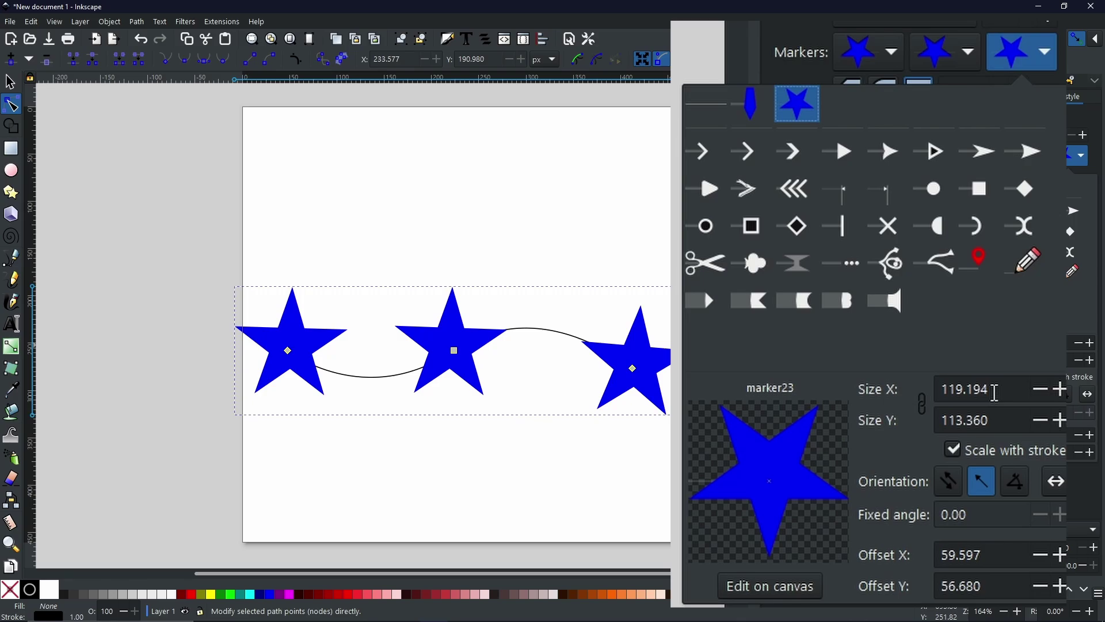
# Set the star marker's Size X to 50 and close the marker options
pyautogui.moveTo(996, 393); pyautogui.dragTo(918, 389)
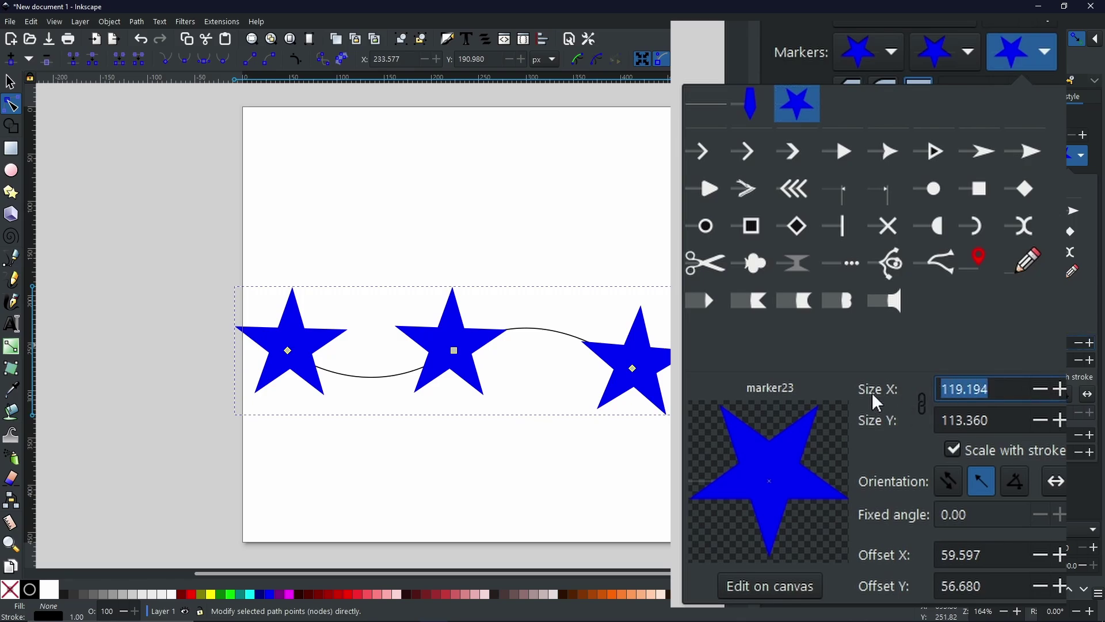
pyautogui.write('50')
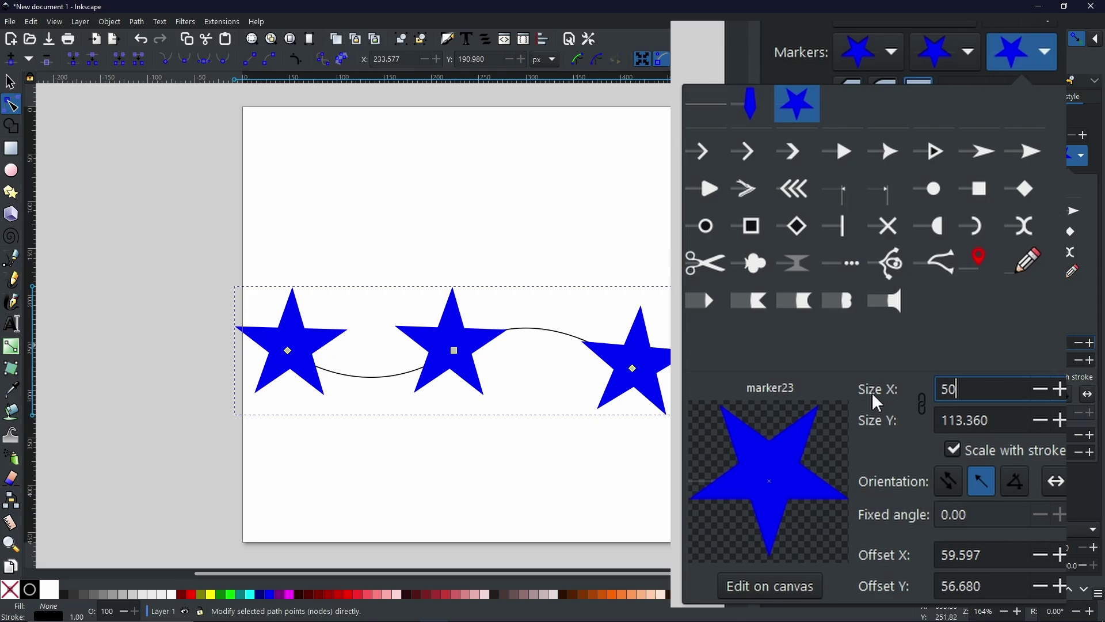
pyautogui.press('Return')
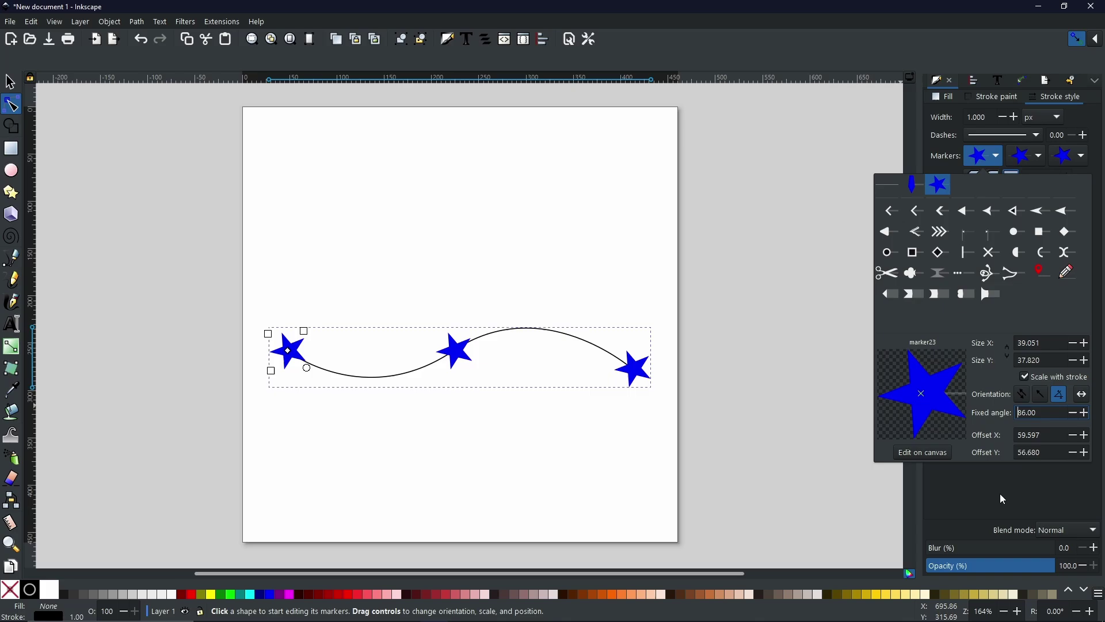
pyautogui.click(1000, 494)
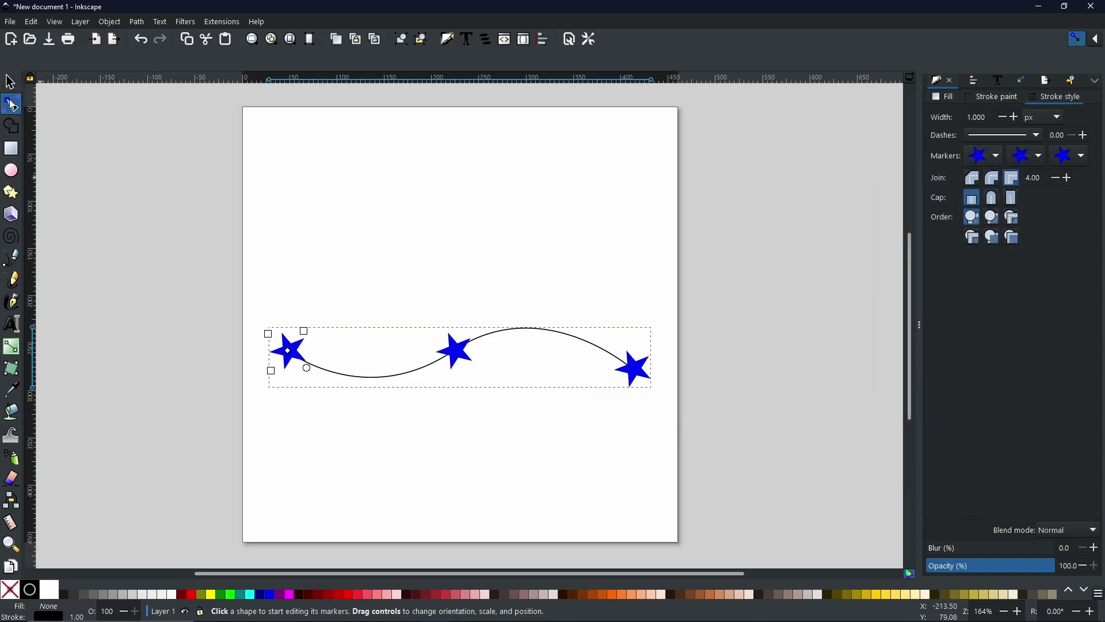
# Select all three nodes of the star-marked curve and insert new nodes between them twice
pyautogui.click(10, 106)
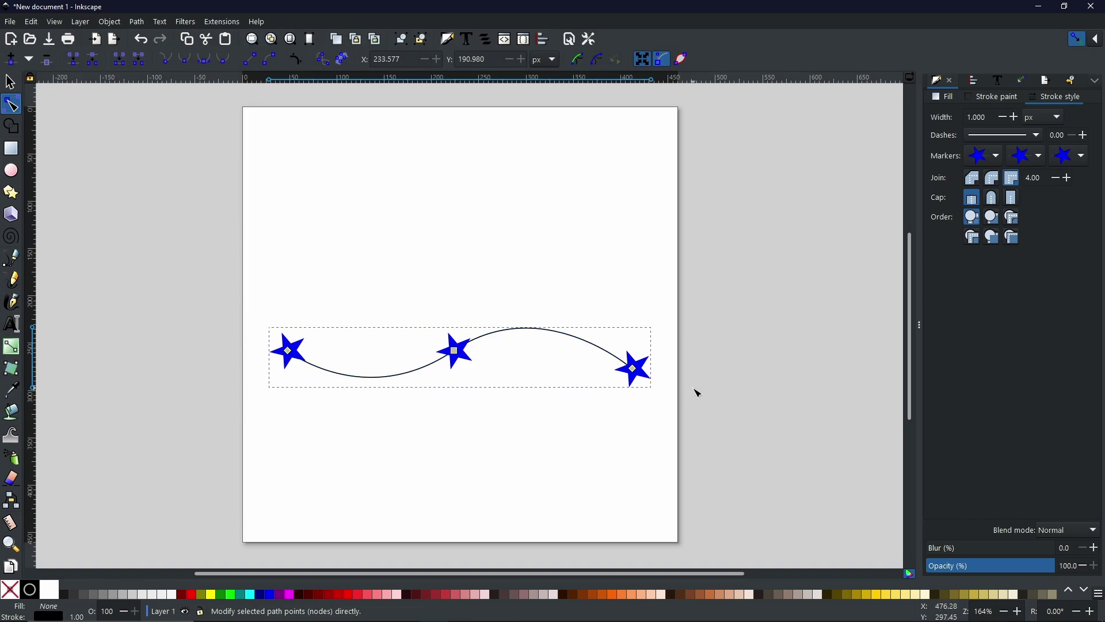
pyautogui.moveTo(234, 332); pyautogui.dragTo(709, 416)
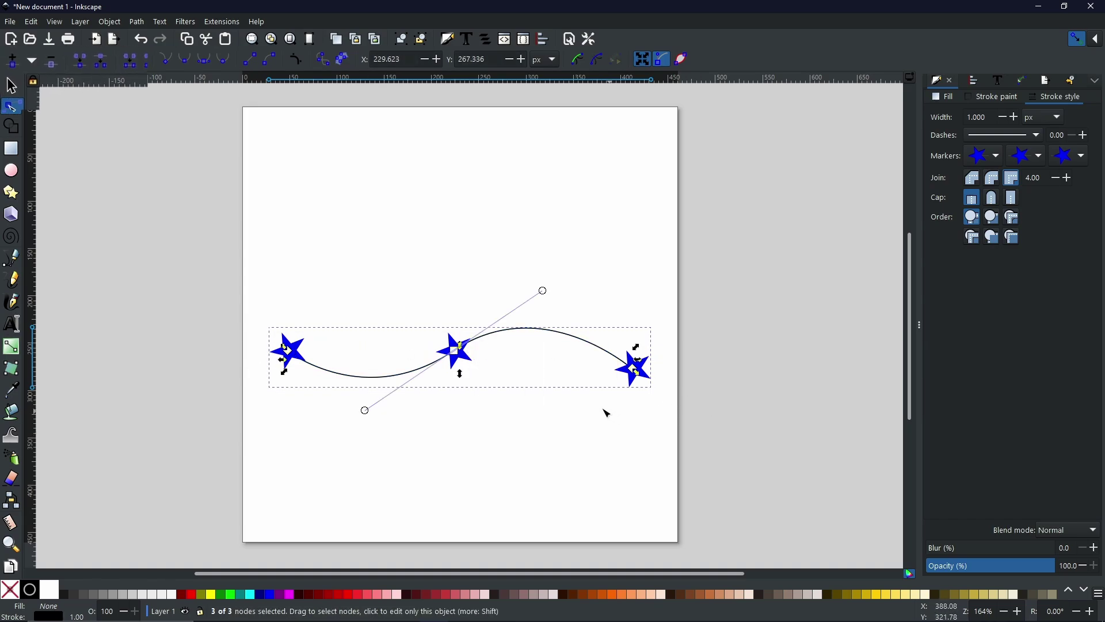
pyautogui.click(12, 60)
pyautogui.click(13, 63)
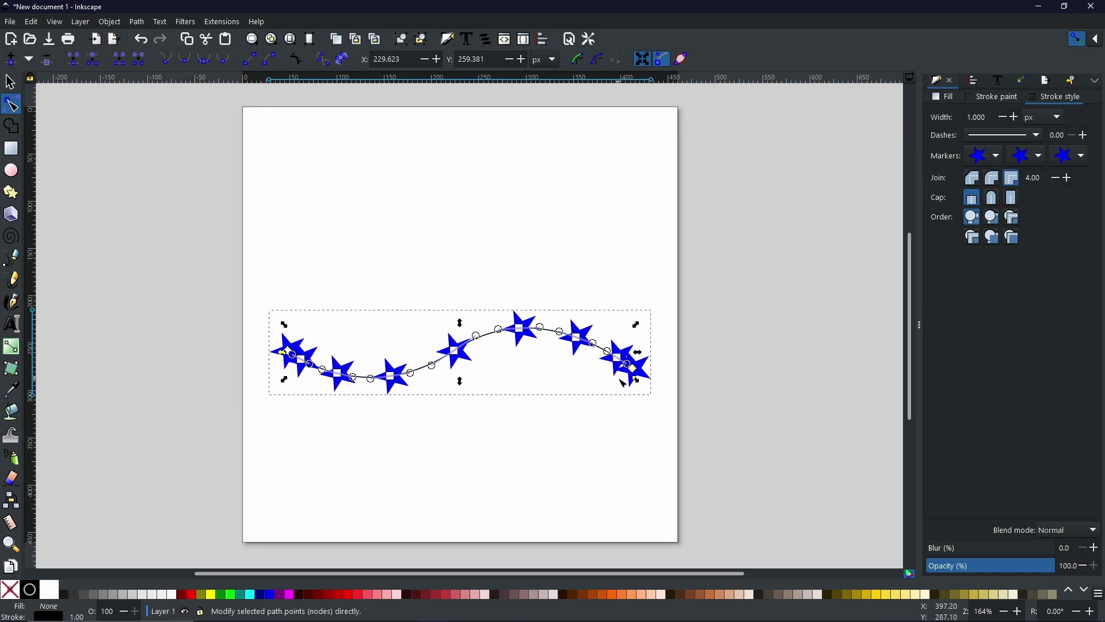
# Undo the last node edit and remove the stroke paint from the star-marked curve
pyautogui.hotkey('ctrl', 'z')
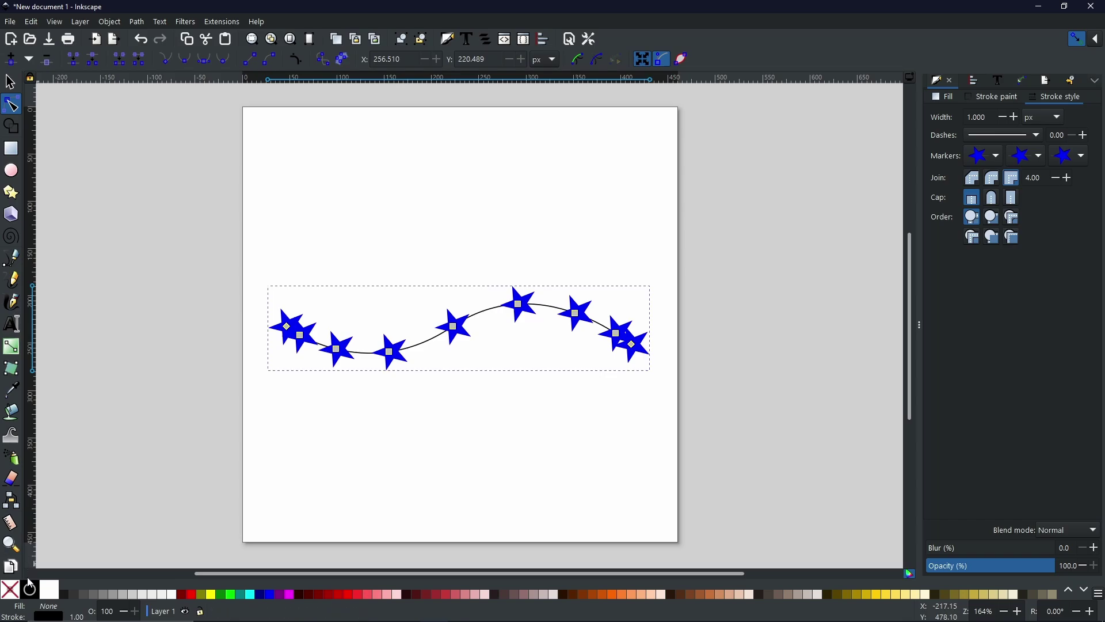
pyautogui.keyDown('shift'); pyautogui.click(10, 590); pyautogui.keyUp('shift')
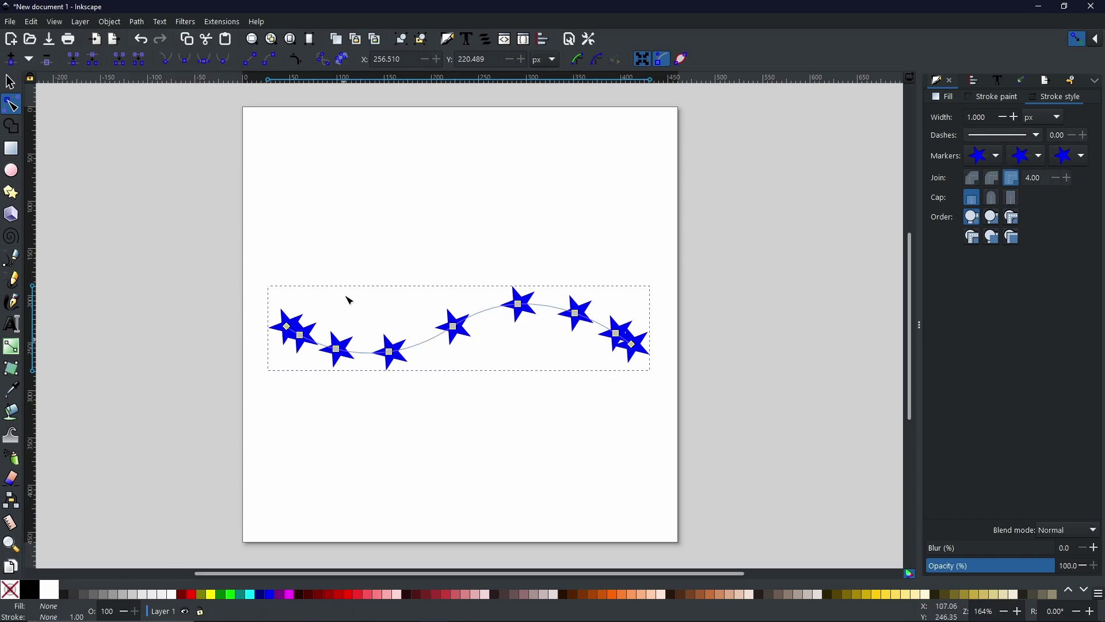